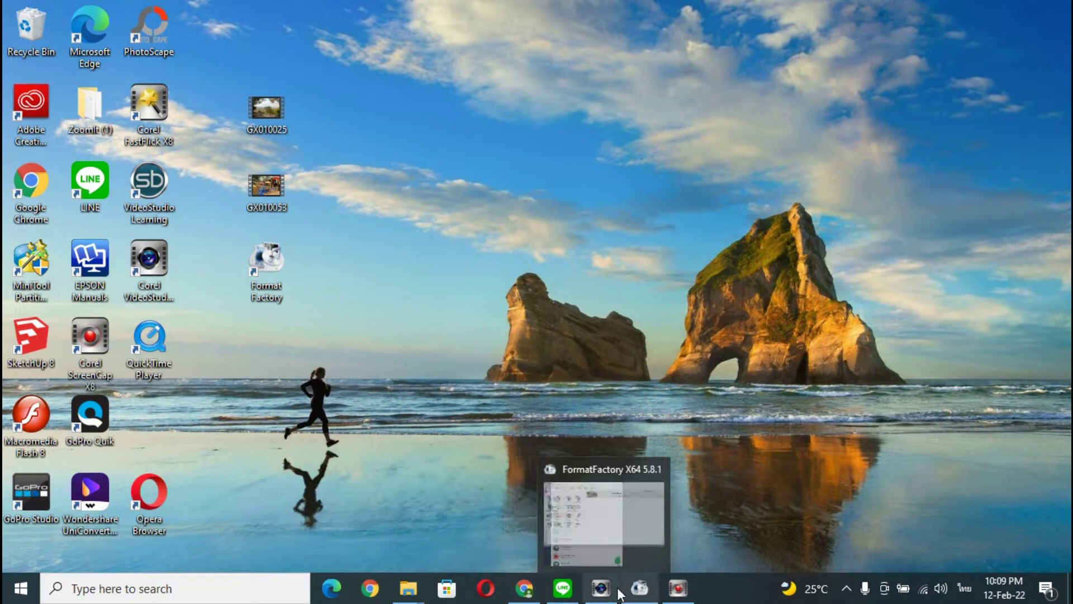
# - Switch to Corel VideoStudio X8 and try to insert the video GX010053 from the Desktop into the media library
pyautogui.click(600, 590)
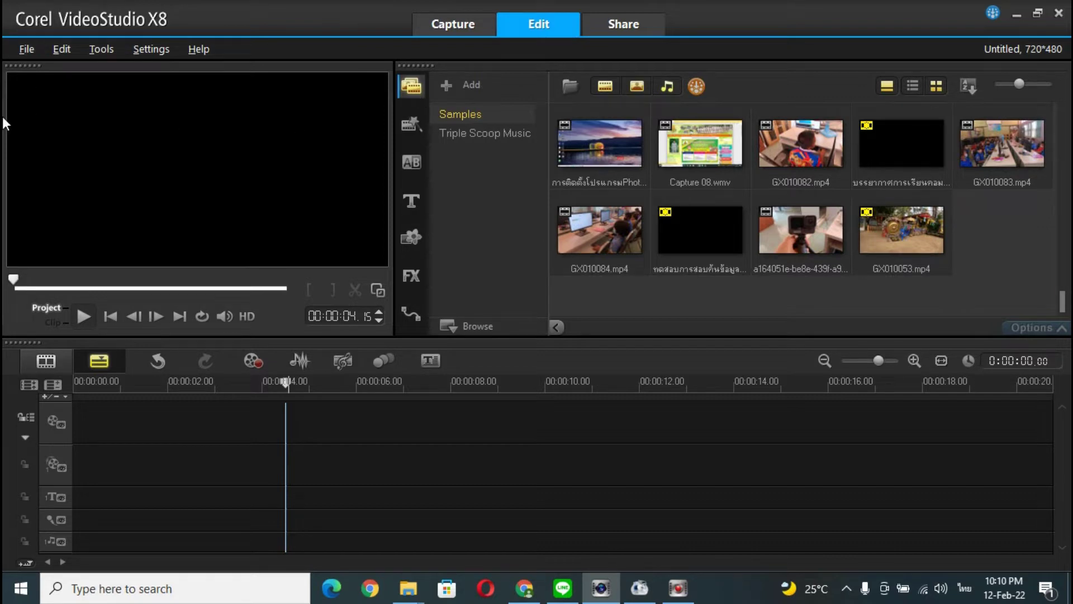
pyautogui.click(26, 49)
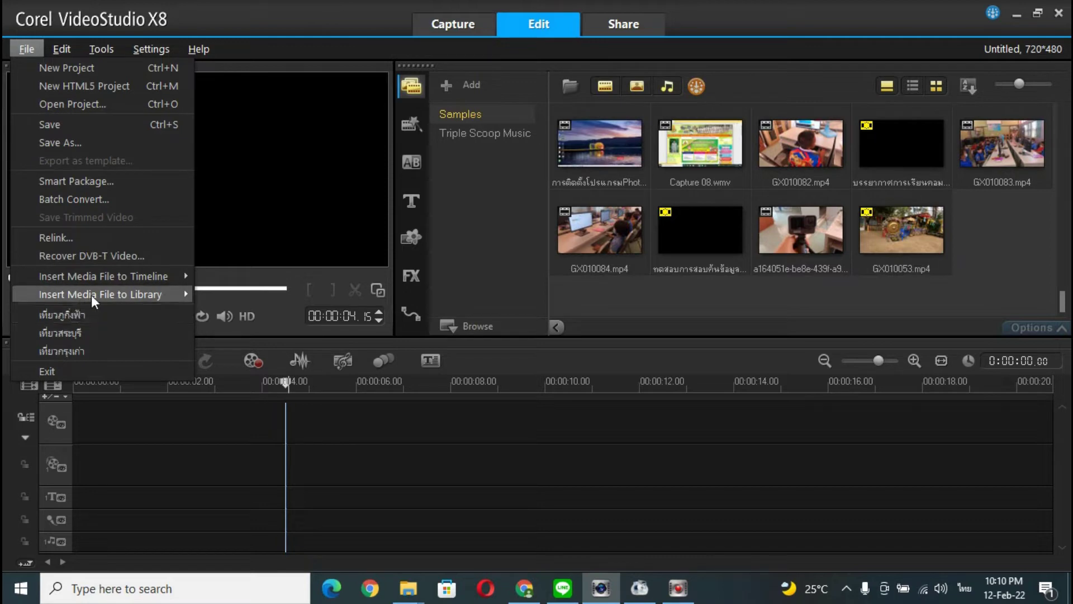
pyautogui.moveTo(92, 294)
pyautogui.click(251, 296)
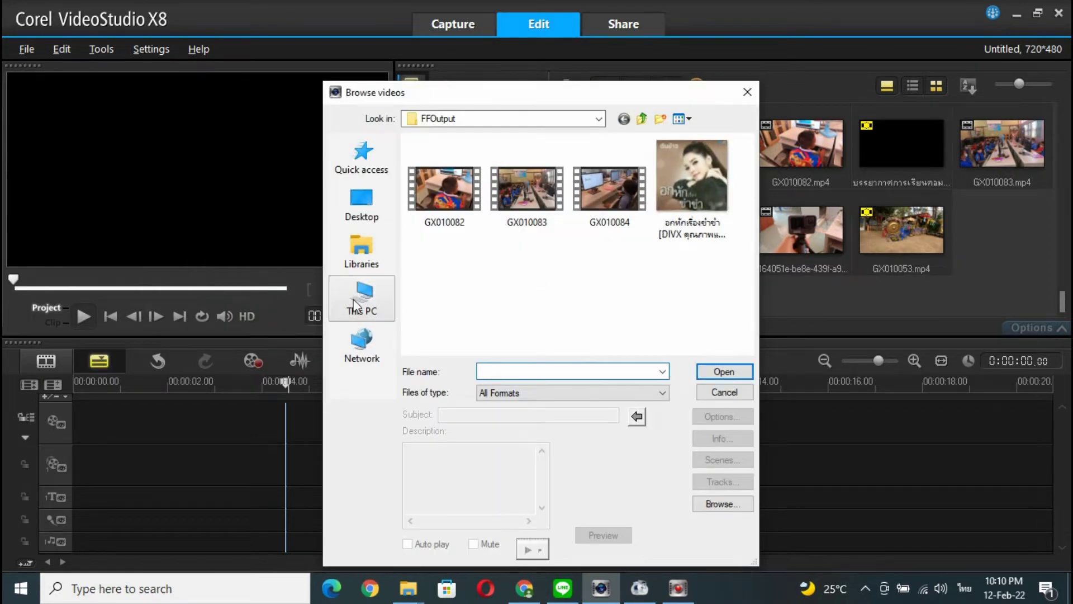
pyautogui.click(381, 305)
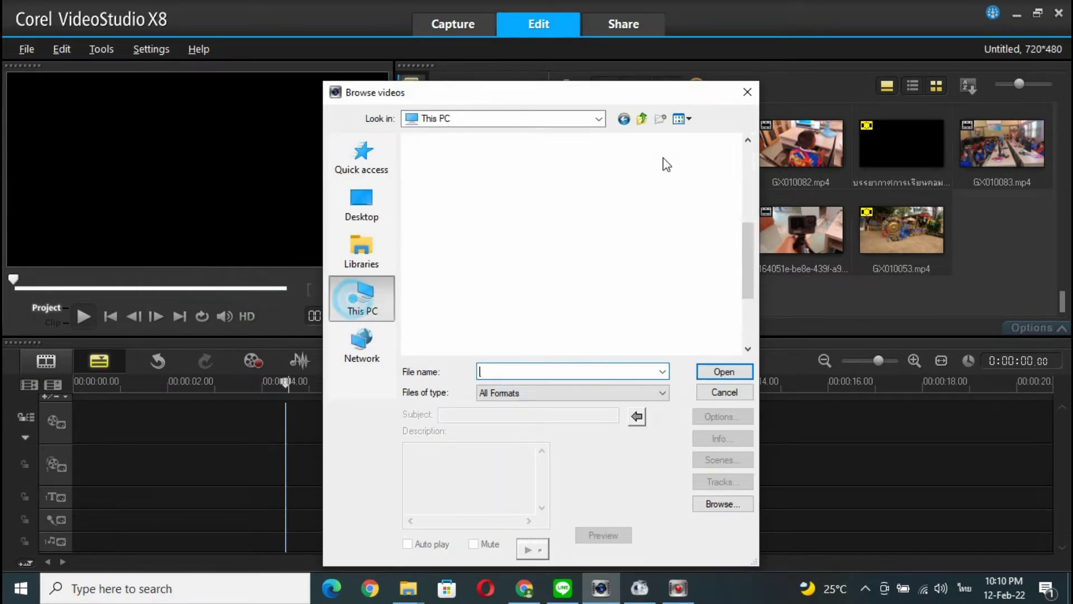
pyautogui.click(363, 200)
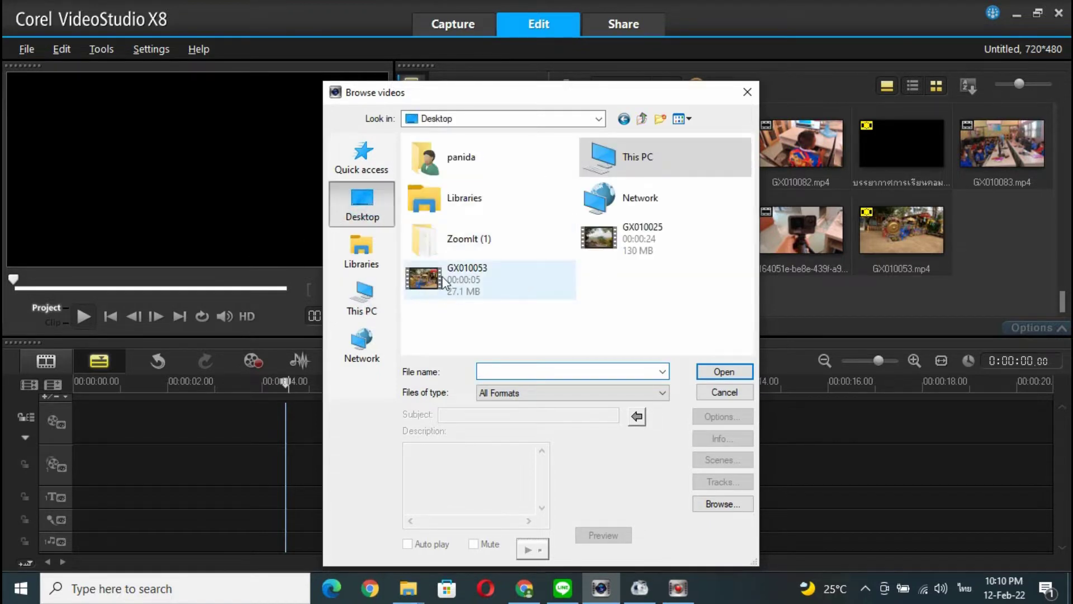
pyautogui.click(468, 278)
pyautogui.click(723, 373)
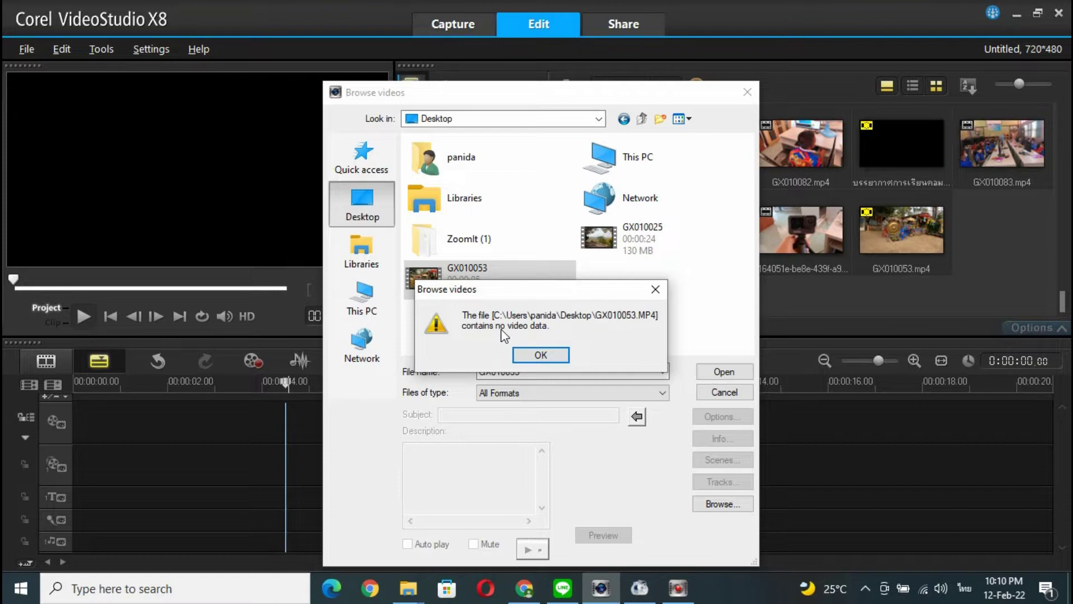
pyautogui.click(545, 355)
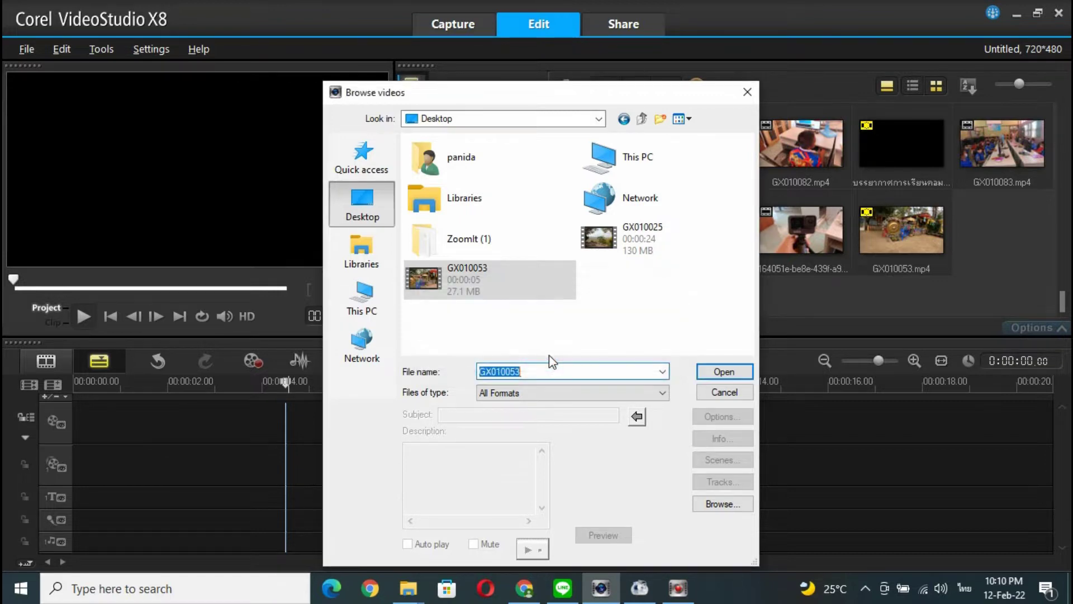
pyautogui.click(724, 392)
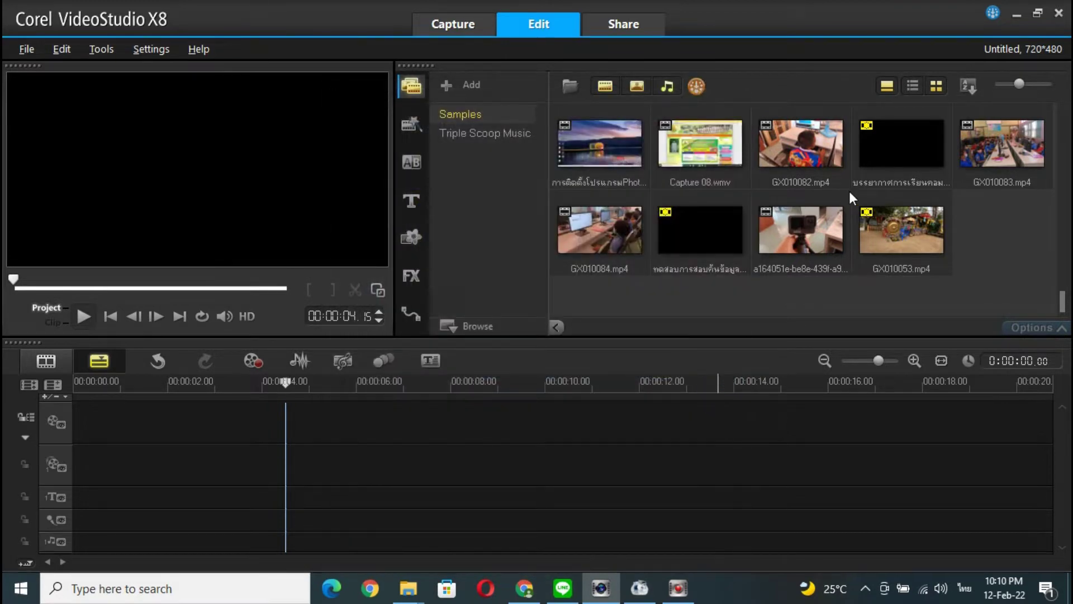
# - Minimize the video editor, launch Format Factory and maximize its window
pyautogui.click(1018, 15)
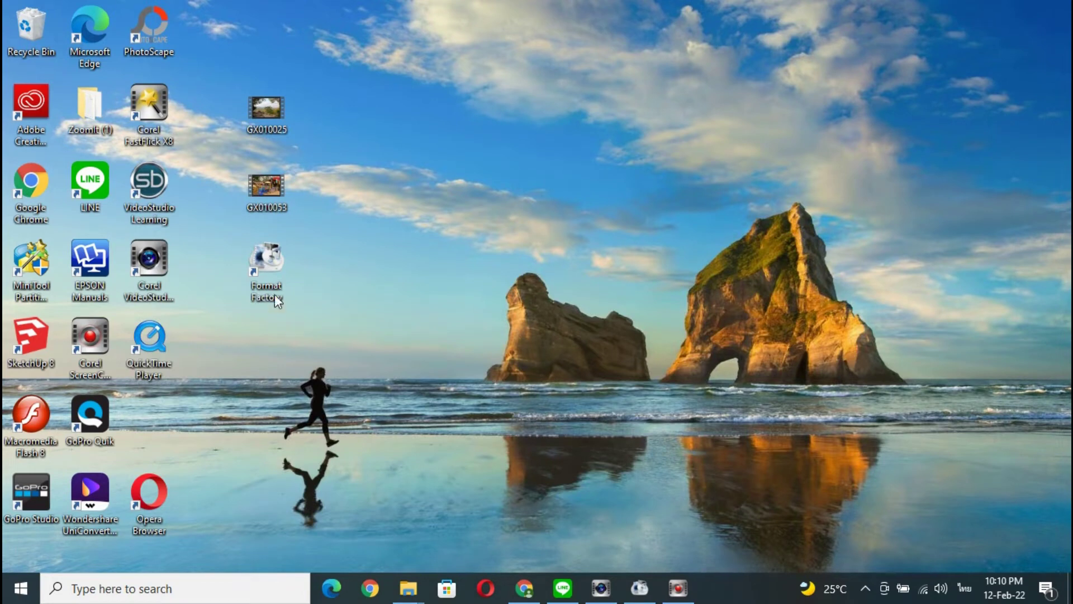
pyautogui.doubleClick(273, 253)
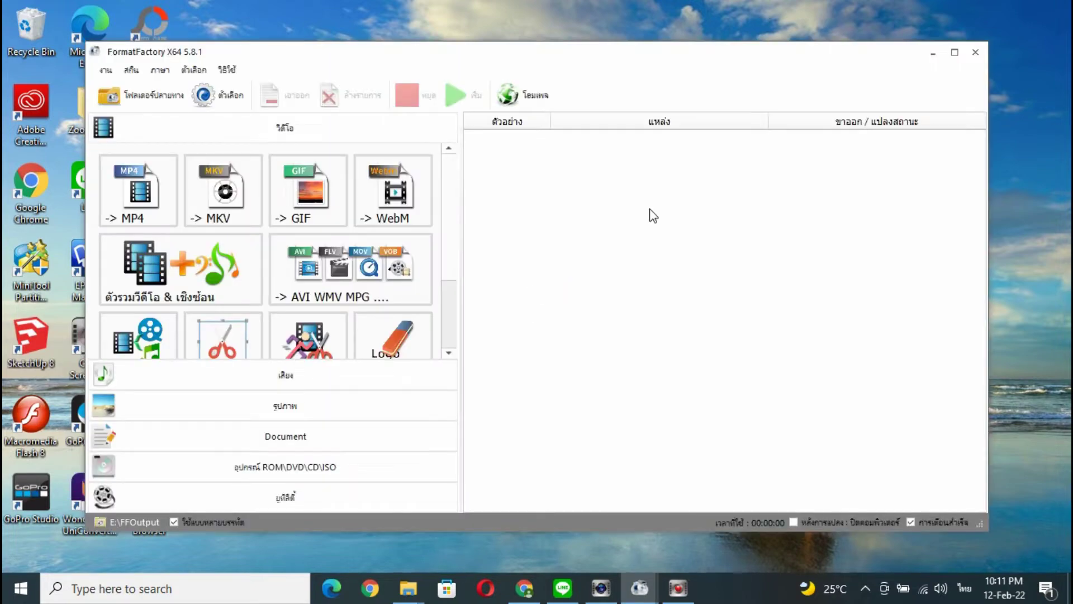
pyautogui.click(955, 52)
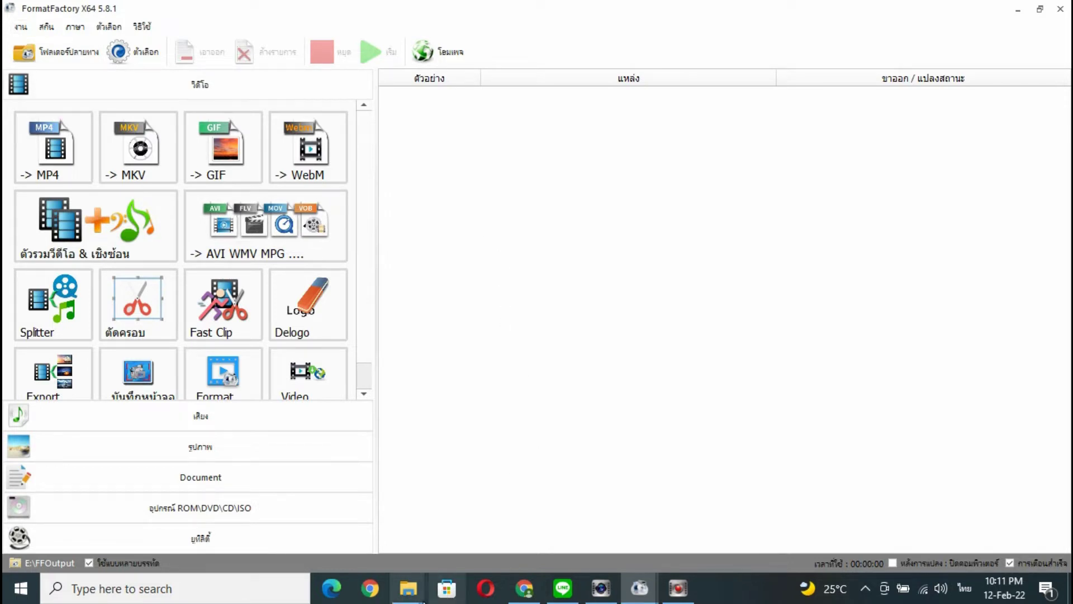
# - Switch to the ภูกิ่งฟ้า5-2-65 folder in File Explorer and check the file type in the properties of the video GX010014
pyautogui.click(417, 594)
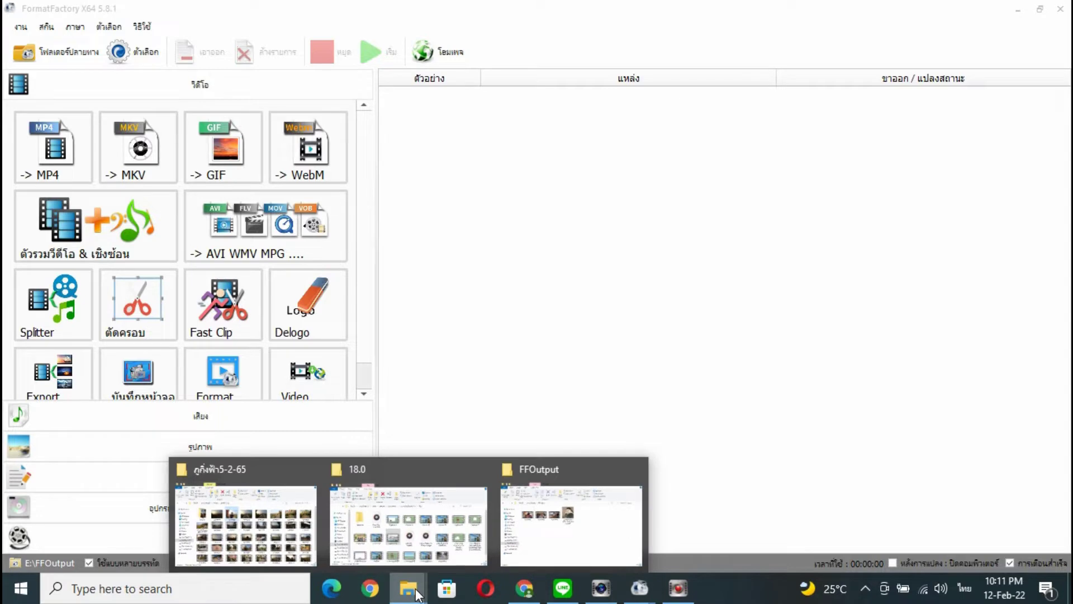
pyautogui.click(260, 511)
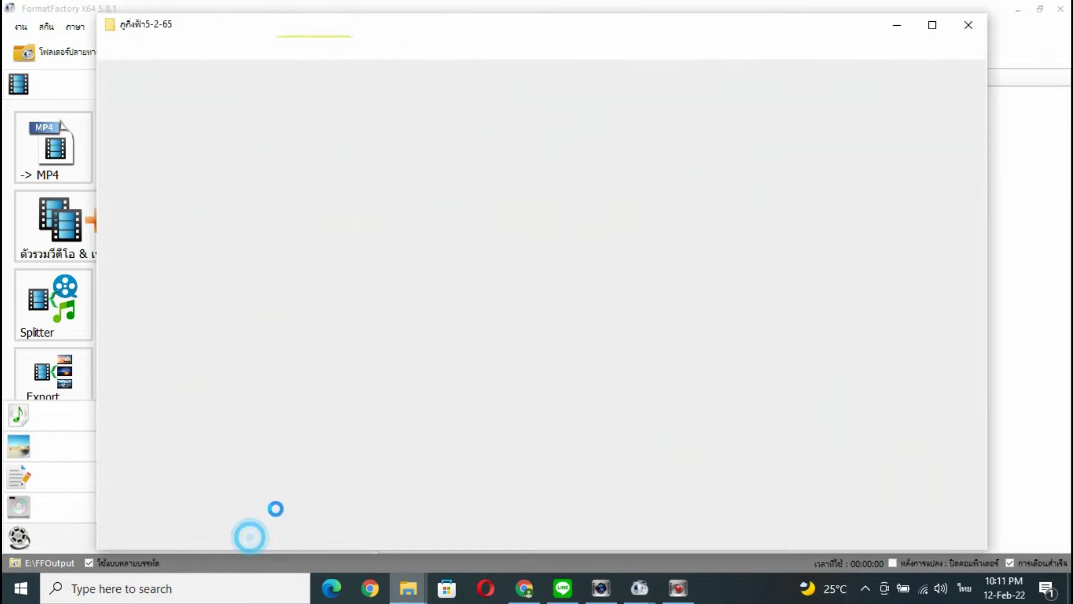
pyautogui.click(361, 380)
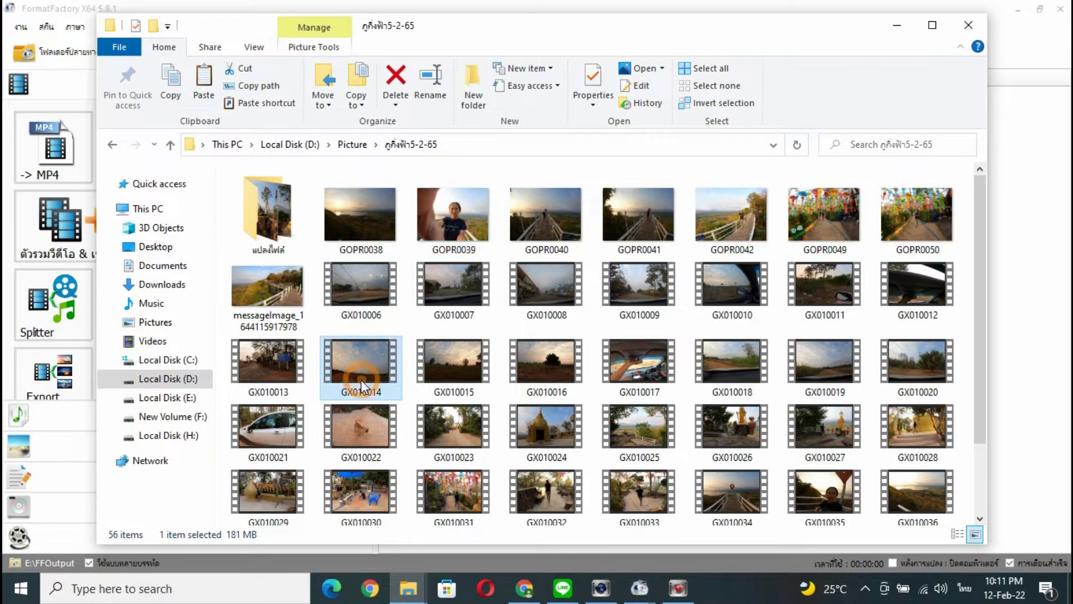
pyautogui.rightClick(361, 381)
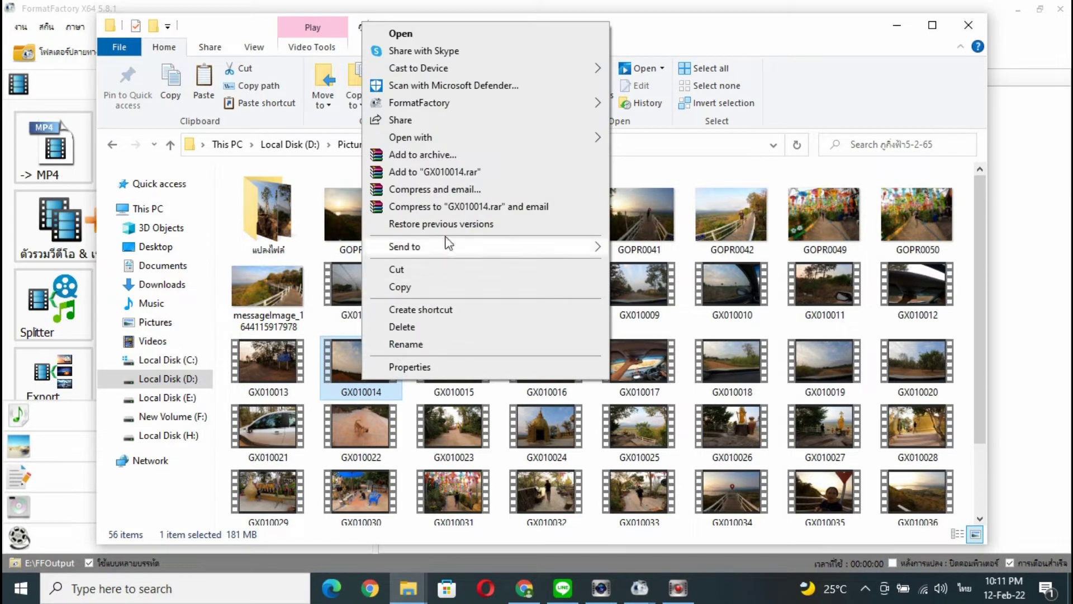
pyautogui.moveTo(464, 147)
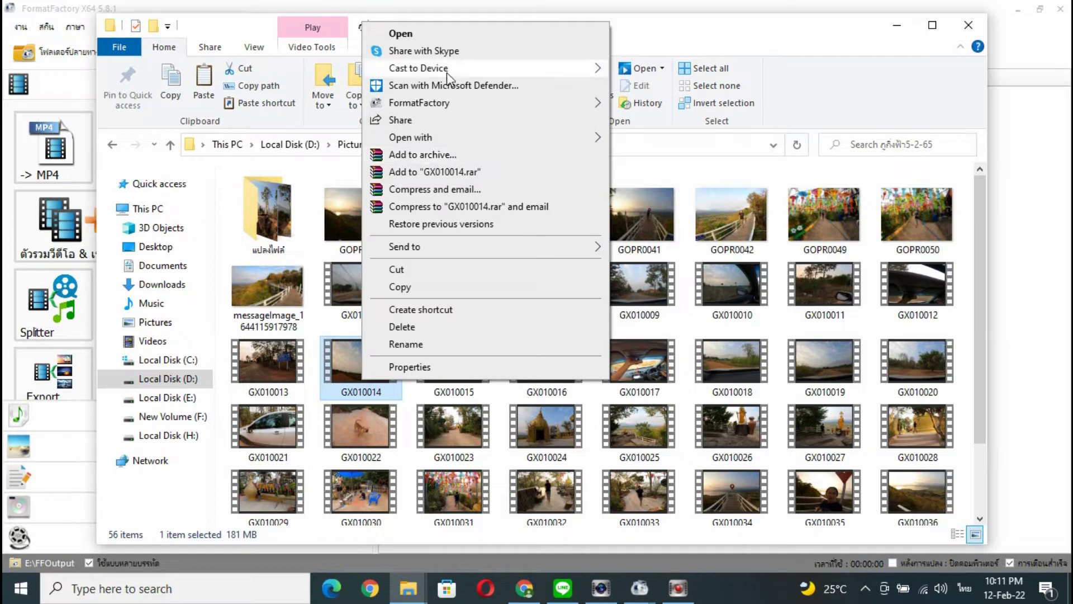
pyautogui.click(422, 367)
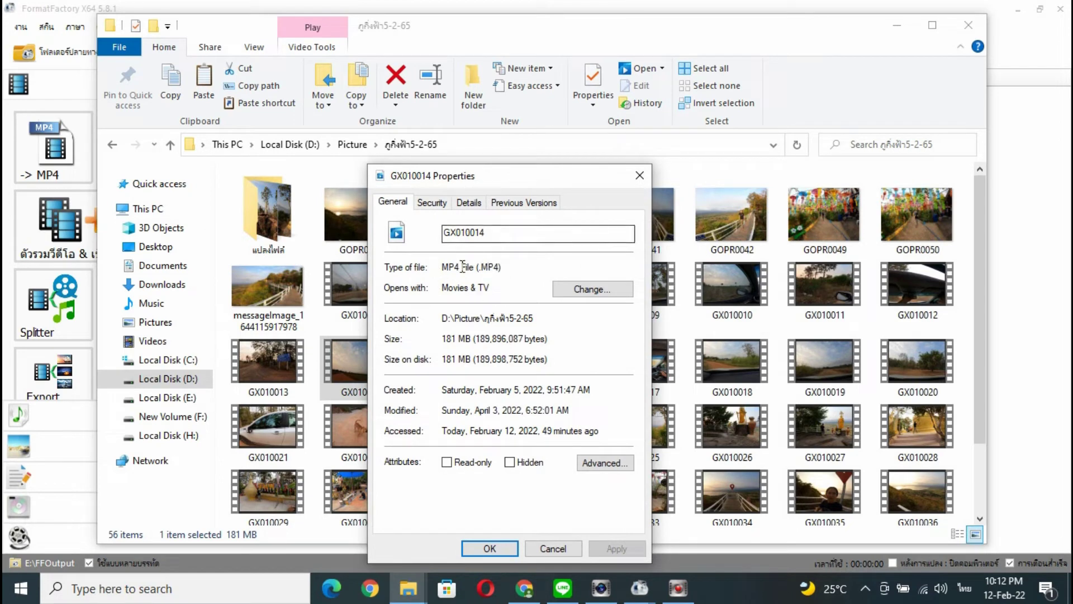
pyautogui.click(553, 549)
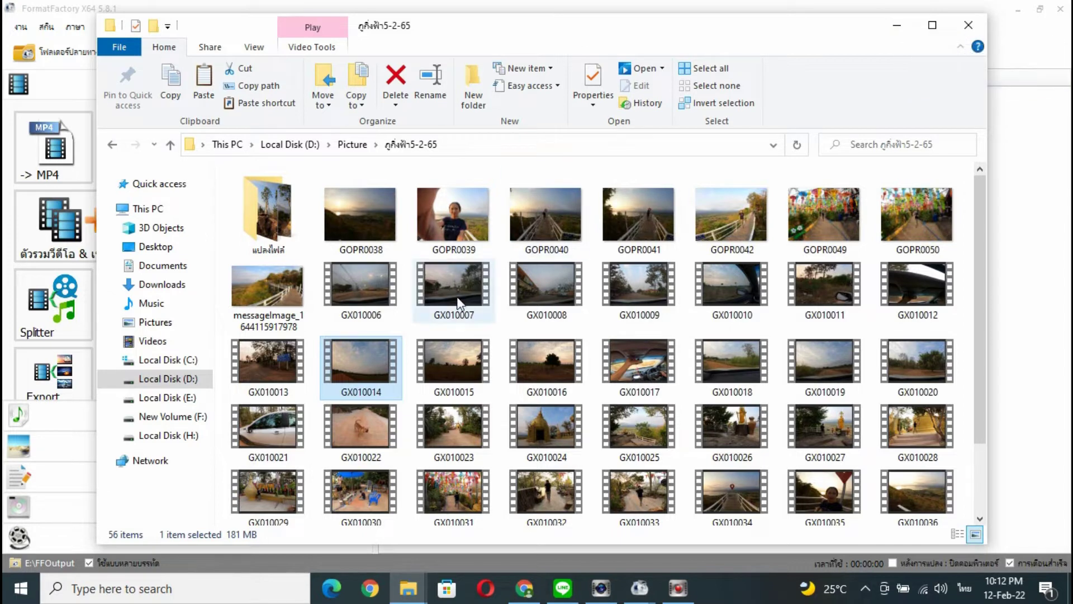
# - Check the file information of the photo GOPR0038 and minimize the folder window
pyautogui.moveTo(367, 384)
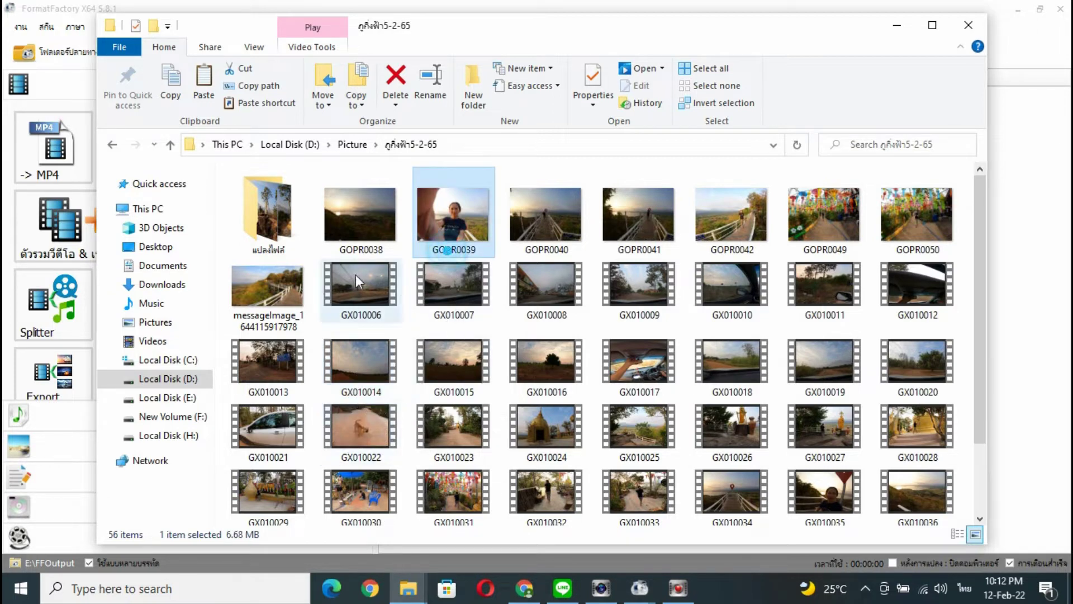
pyautogui.click(363, 245)
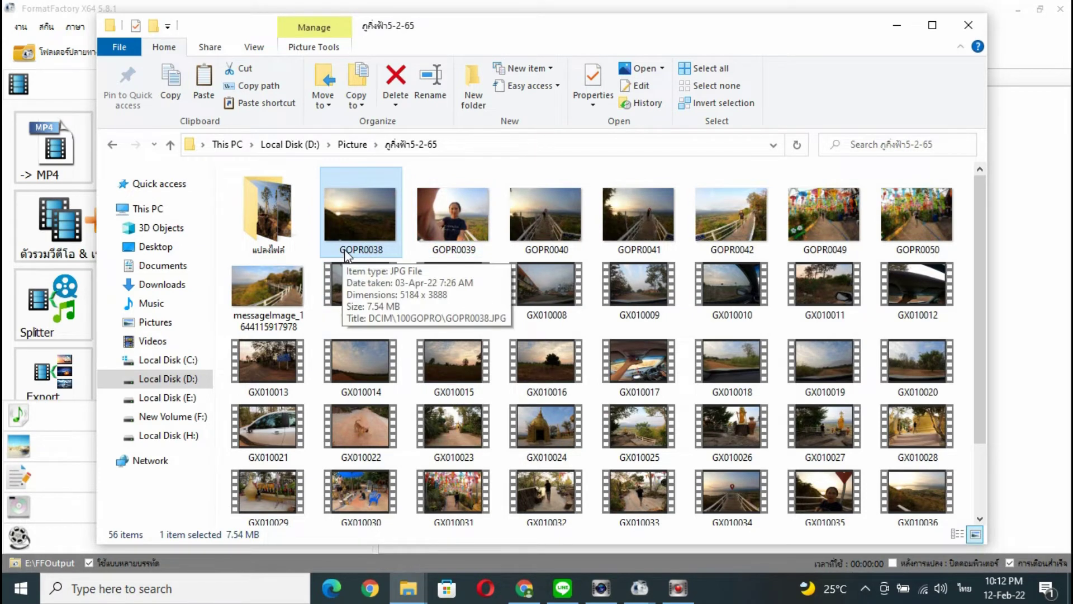
pyautogui.click(905, 32)
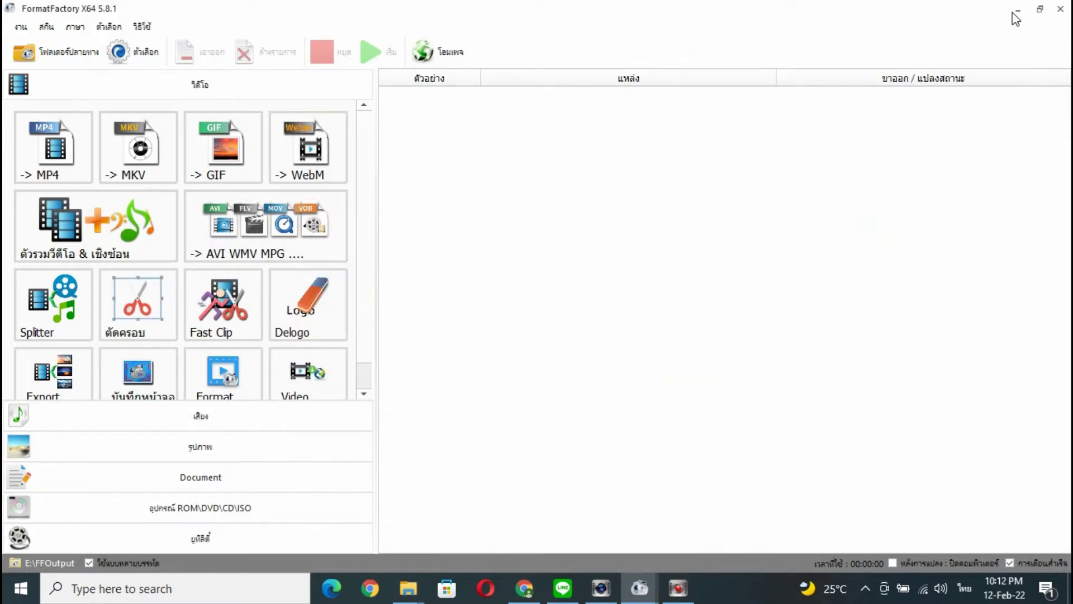
# - Add GX010053 from the Desktop as an MP4 conversion with output to E:\FFOutput and run the conversion
pyautogui.click(59, 139)
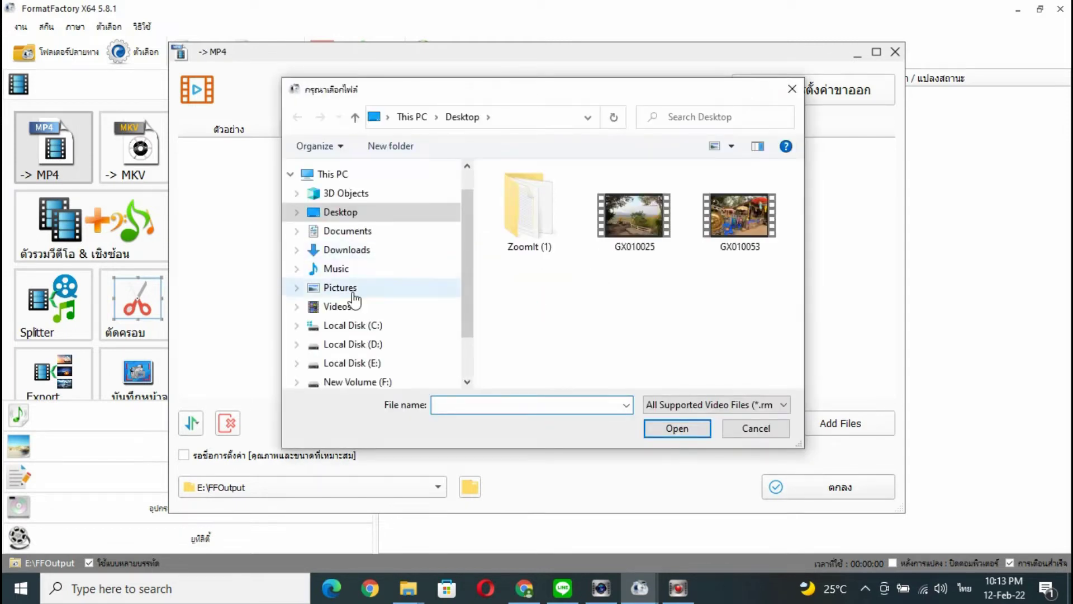
pyautogui.click(634, 240)
pyautogui.click(743, 224)
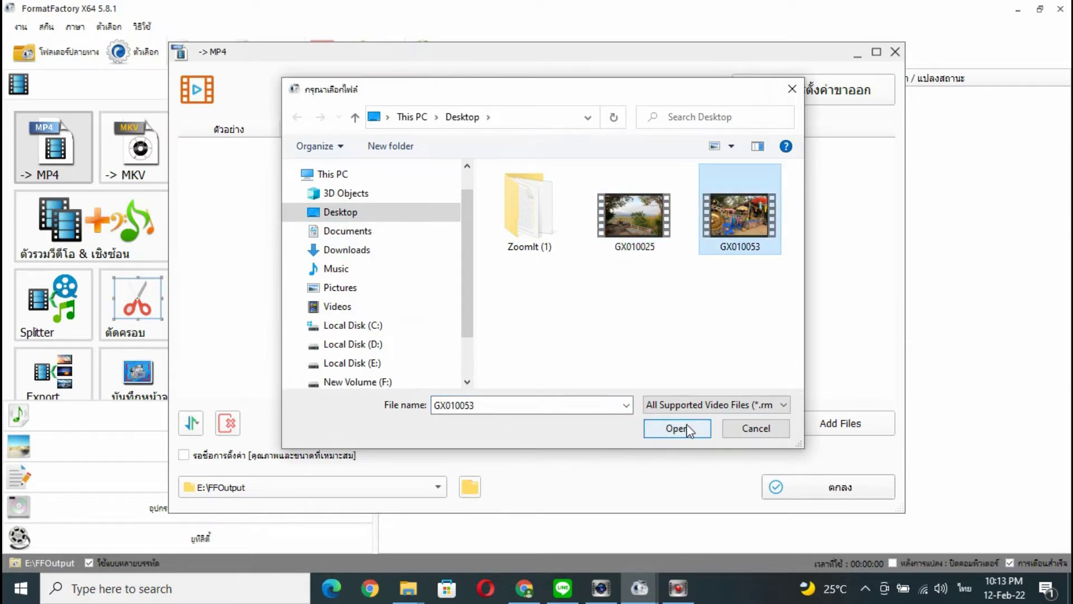
pyautogui.click(675, 429)
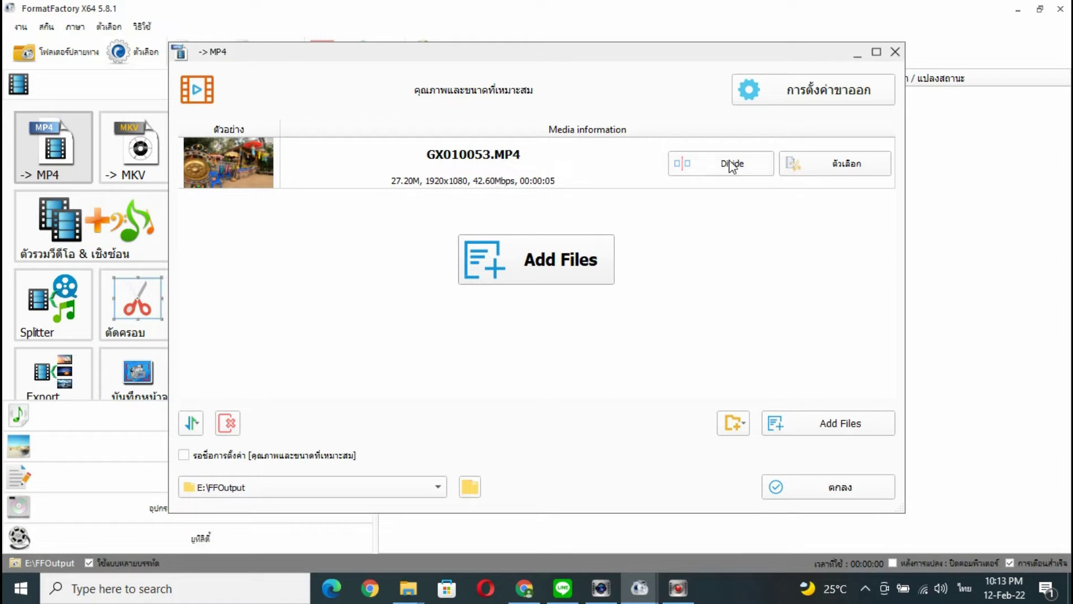
pyautogui.click(814, 487)
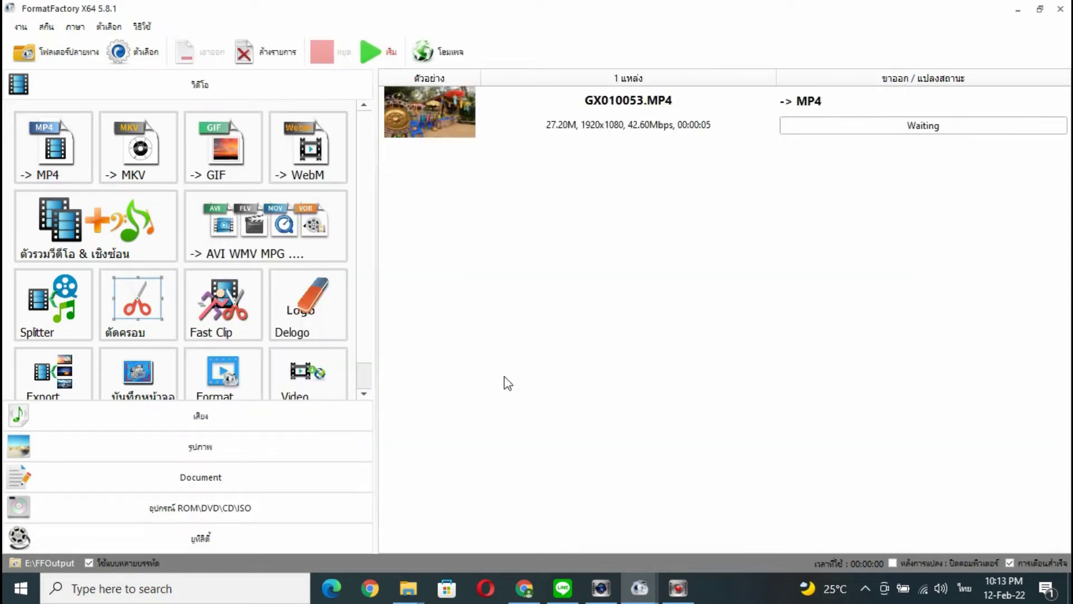
pyautogui.click(374, 56)
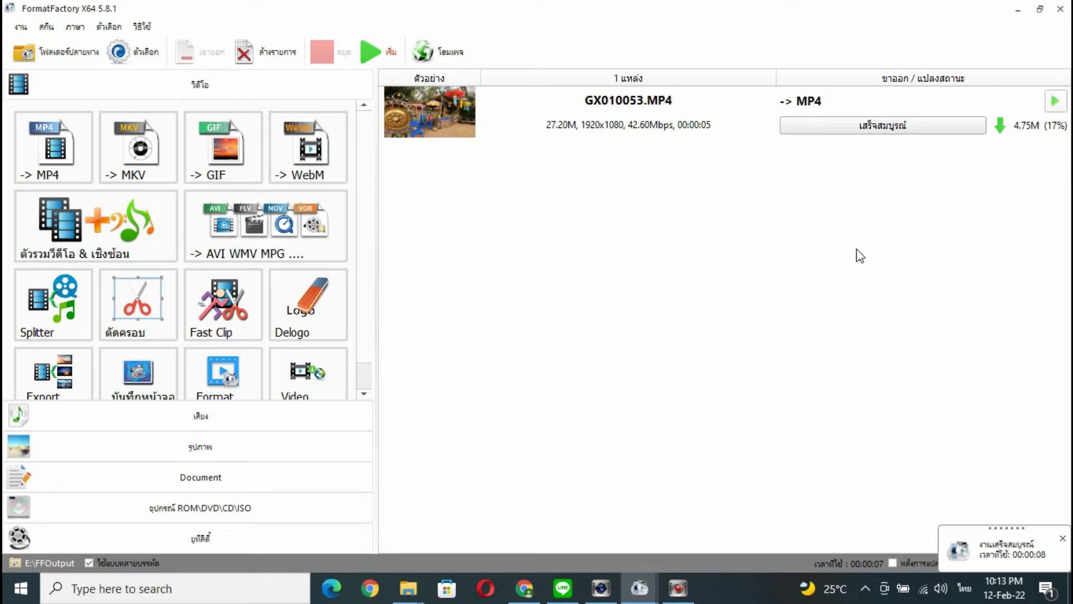
# - Open the output folder of the finished conversion and locate GX010053 in FFOutput on Local Disk (E:)
pyautogui.click(735, 112)
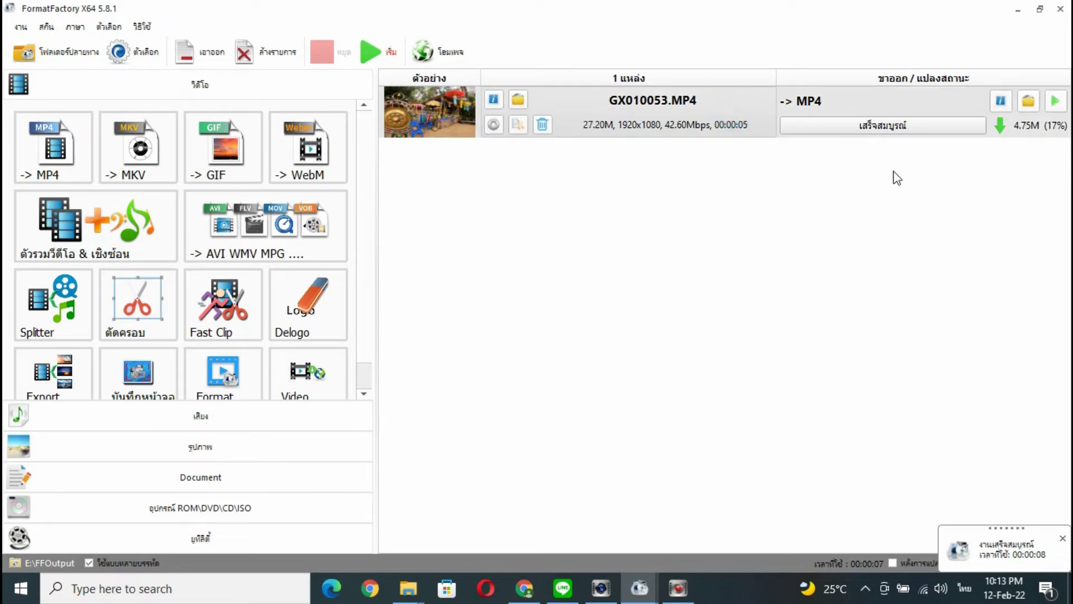
pyautogui.click(856, 102)
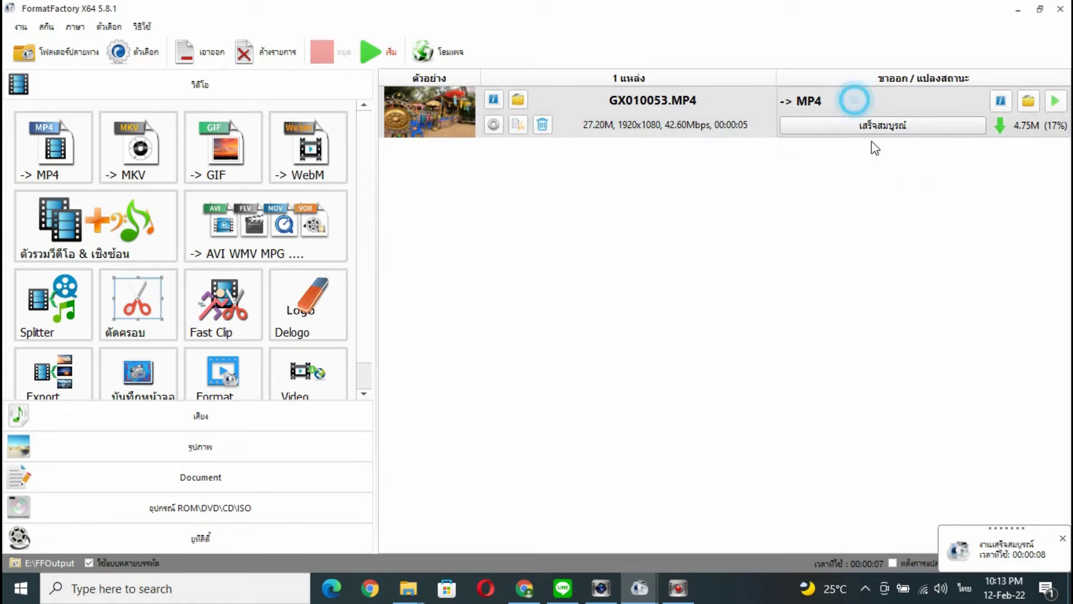
pyautogui.click(1029, 101)
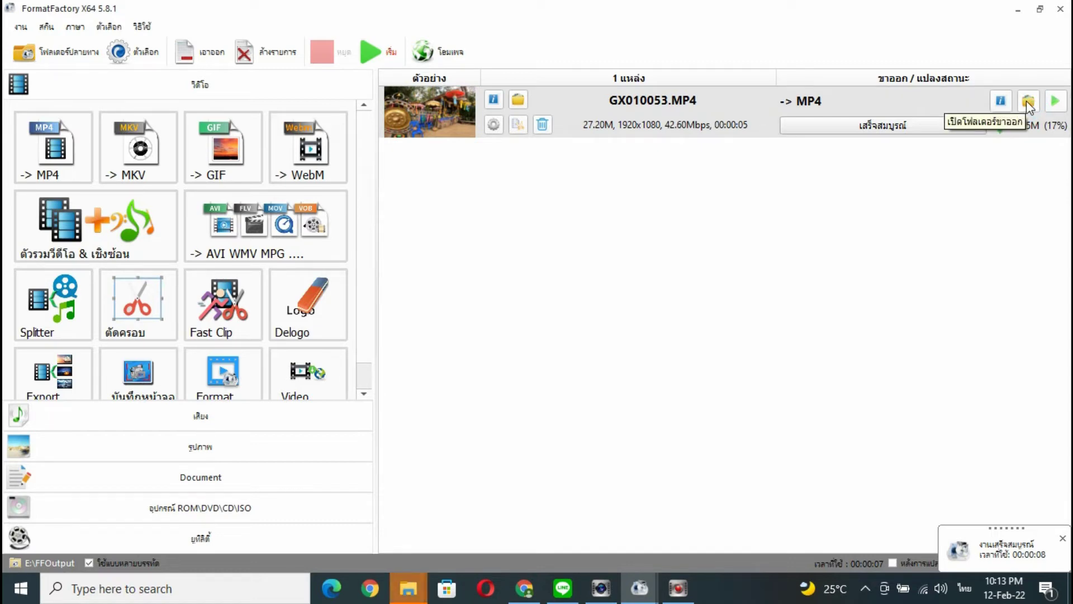
pyautogui.click(409, 588)
pyautogui.click(618, 541)
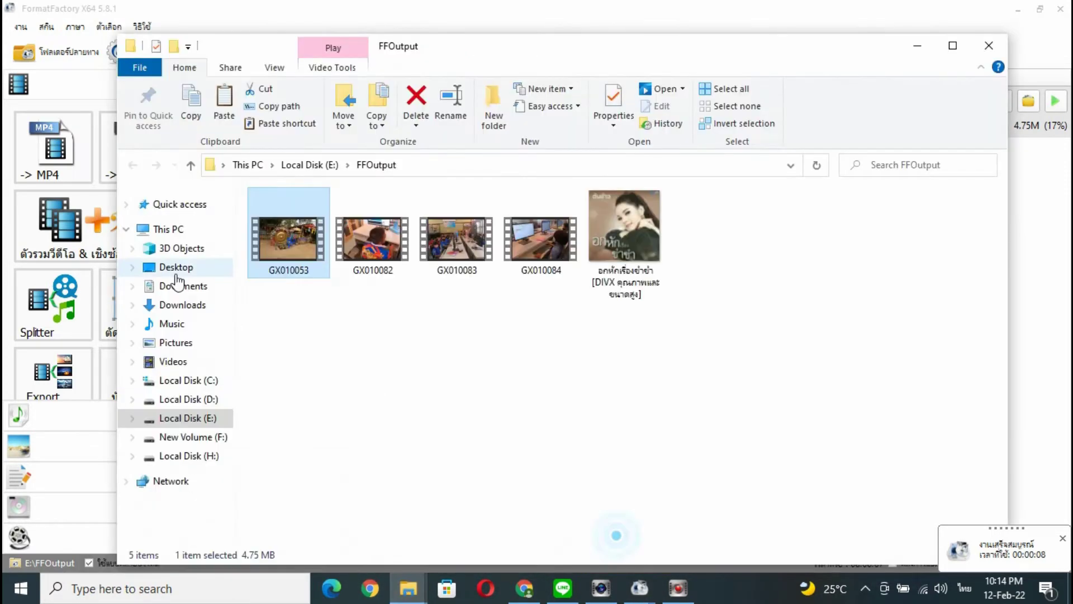
pyautogui.click(199, 418)
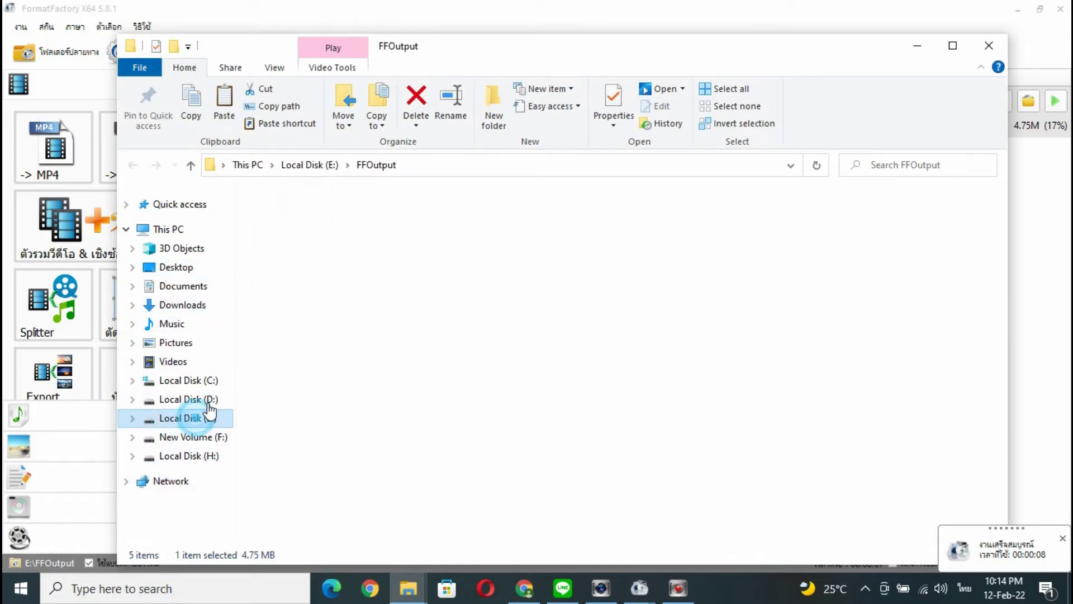
pyautogui.doubleClick(286, 265)
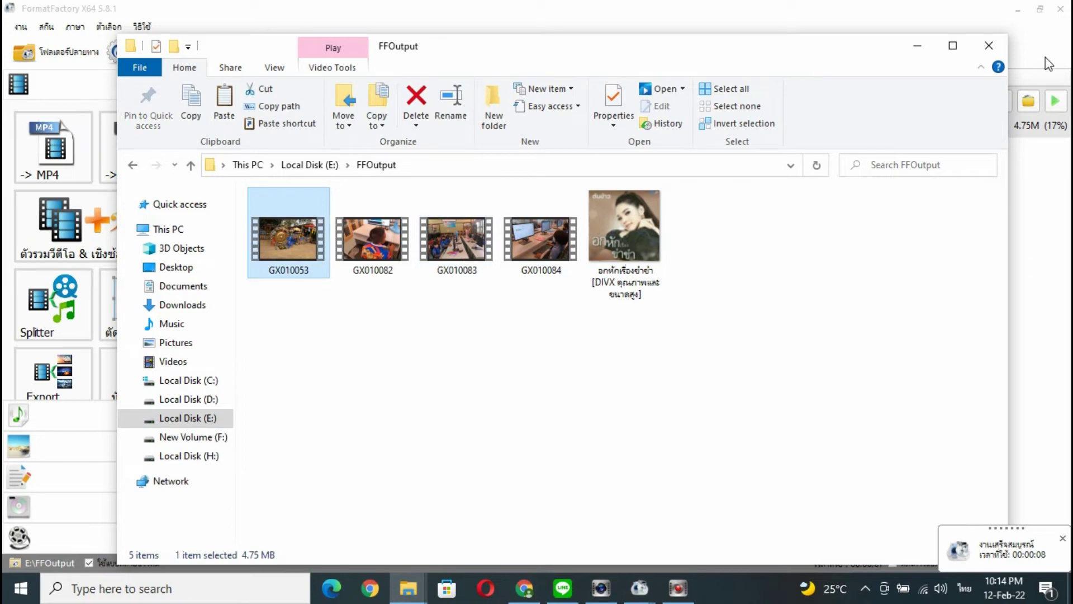
# - Minimize the output folder and the converter, and switch back to Corel VideoStudio X8
pyautogui.click(919, 46)
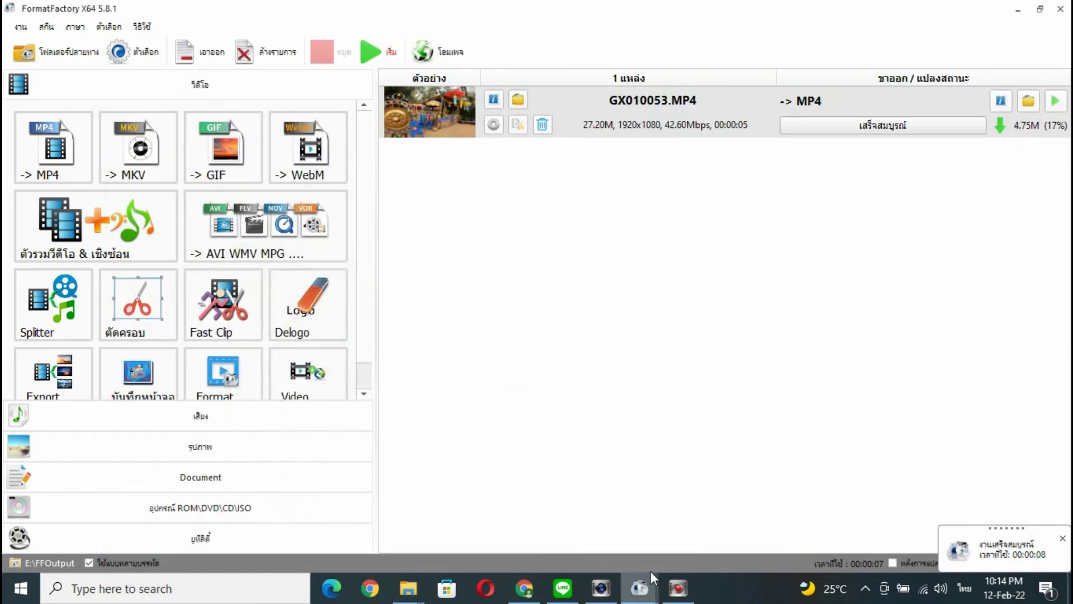
pyautogui.click(1019, 8)
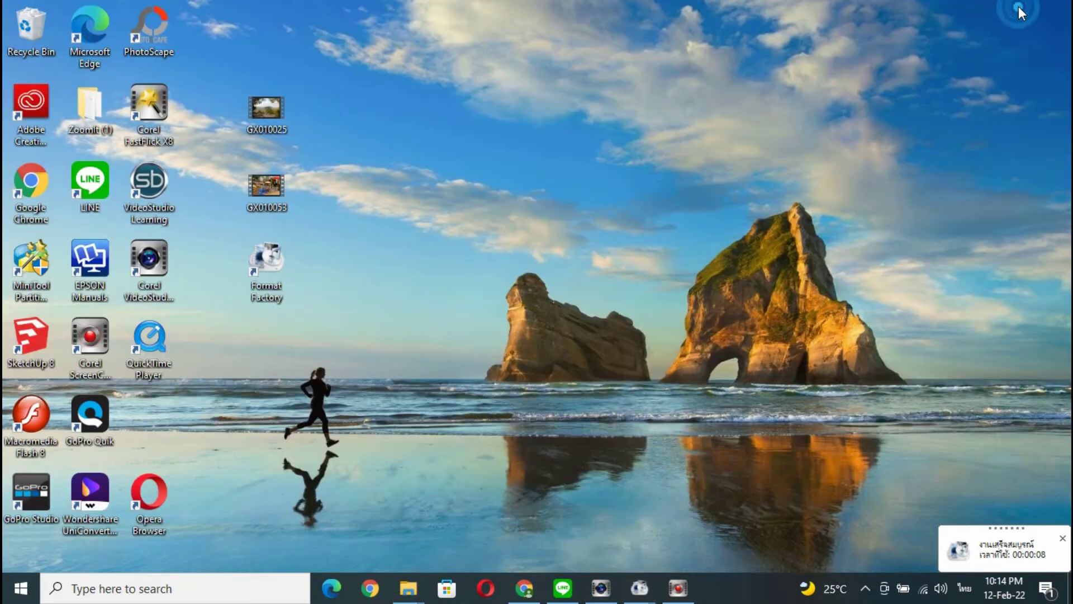
pyautogui.click(594, 587)
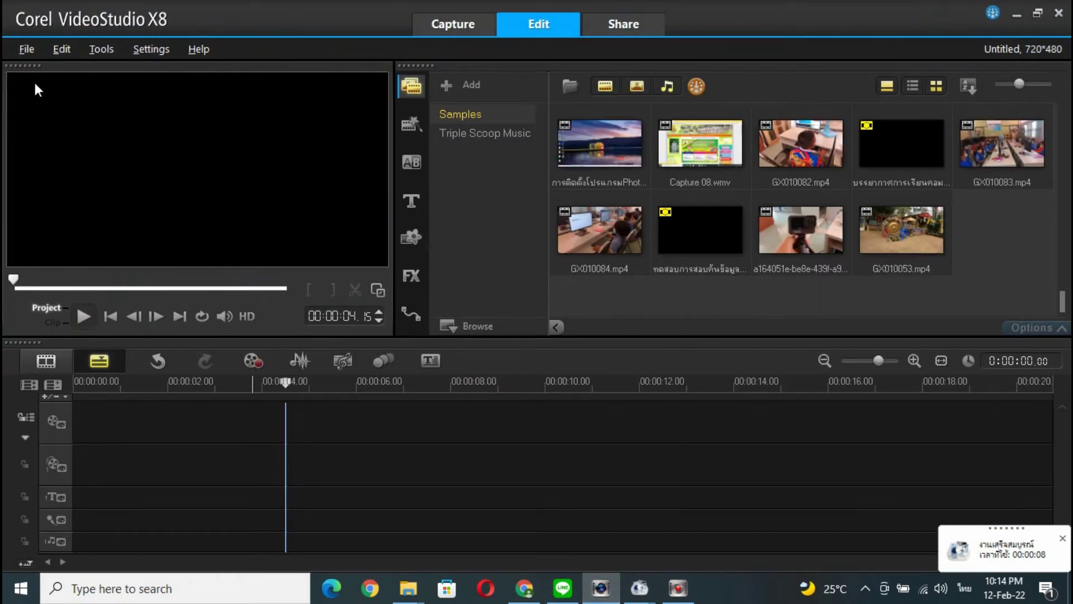
# - Insert the converted video GX010053 from the FFOutput folder into the media library
pyautogui.click(27, 49)
pyautogui.moveTo(98, 304)
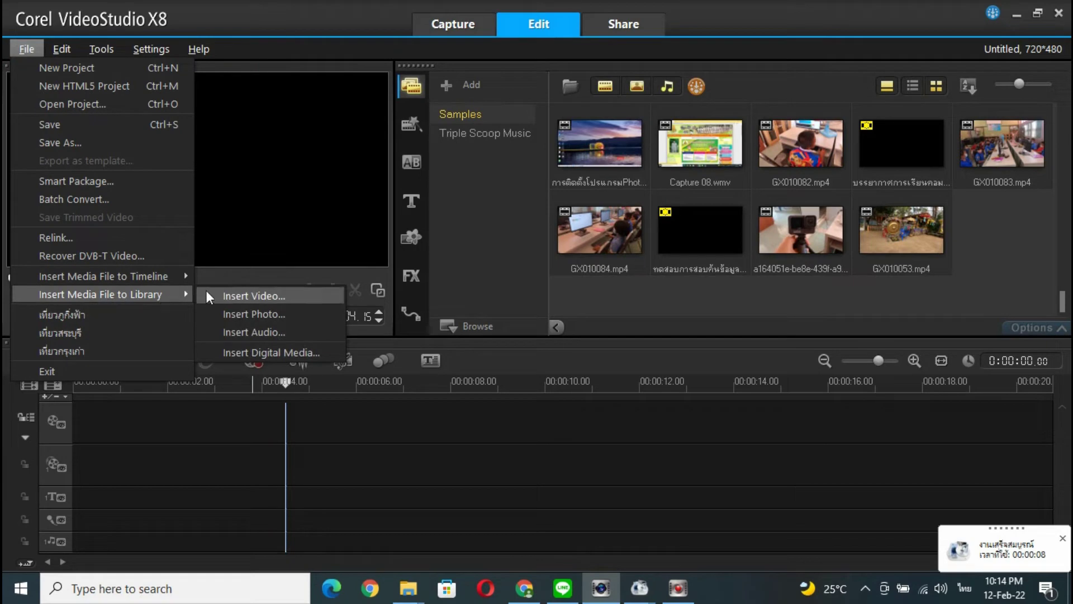
pyautogui.click(256, 297)
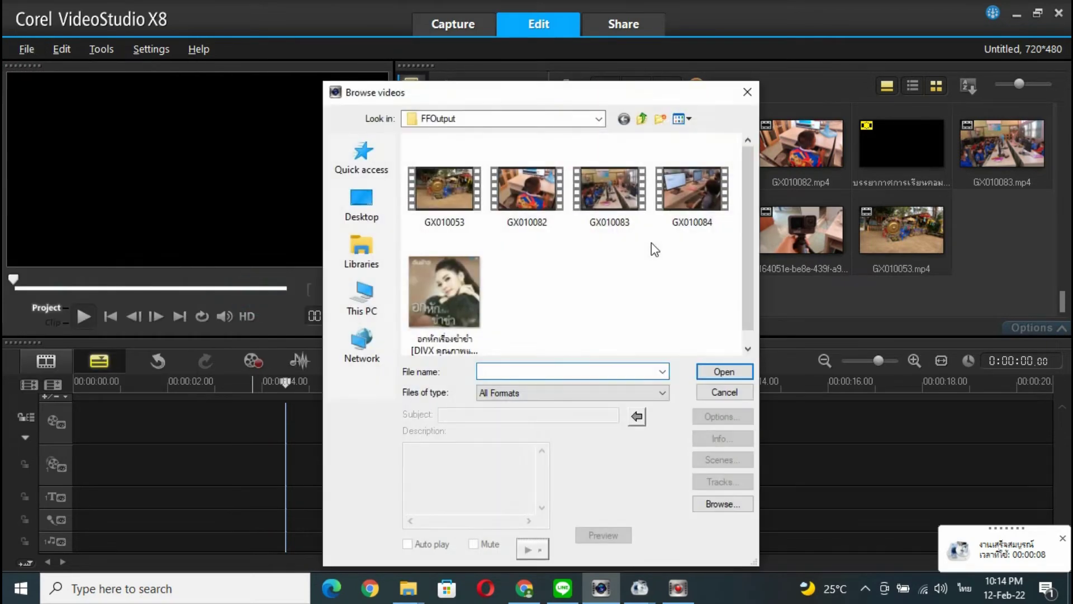
pyautogui.click(451, 212)
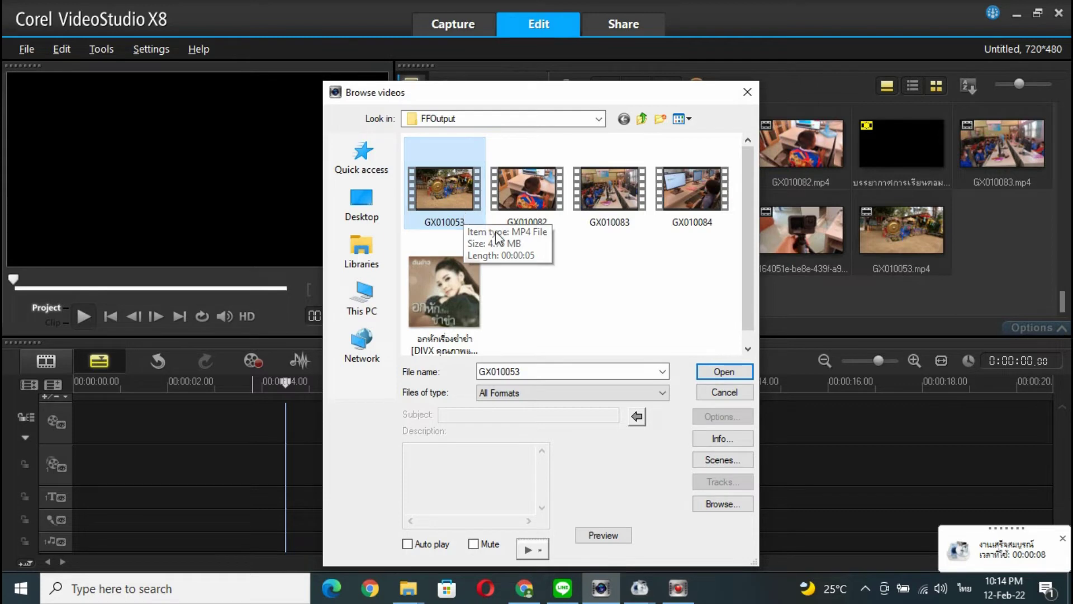
pyautogui.click(445, 197)
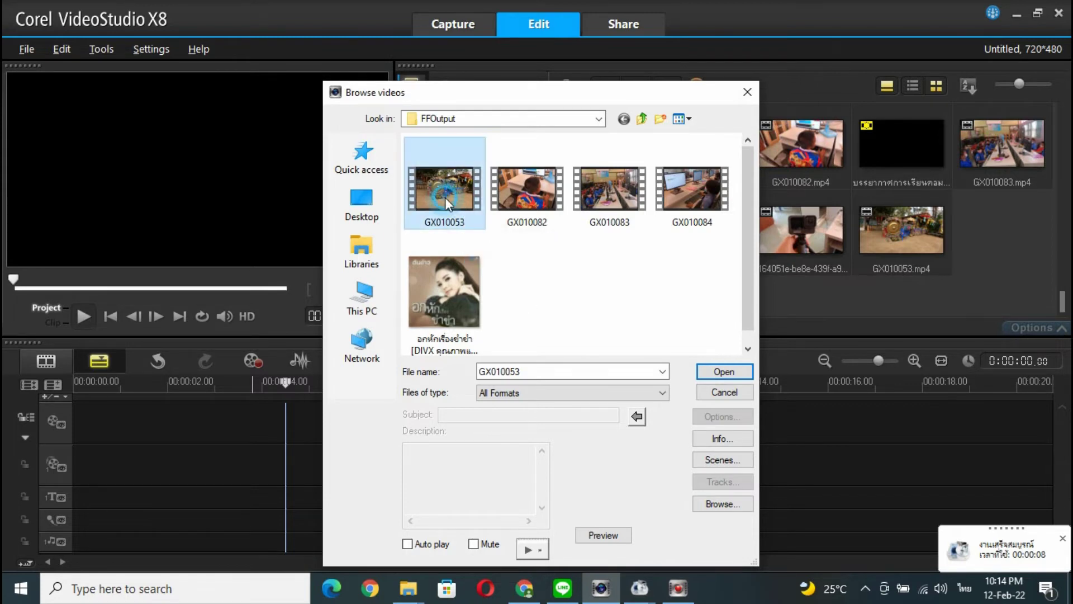
pyautogui.click(724, 372)
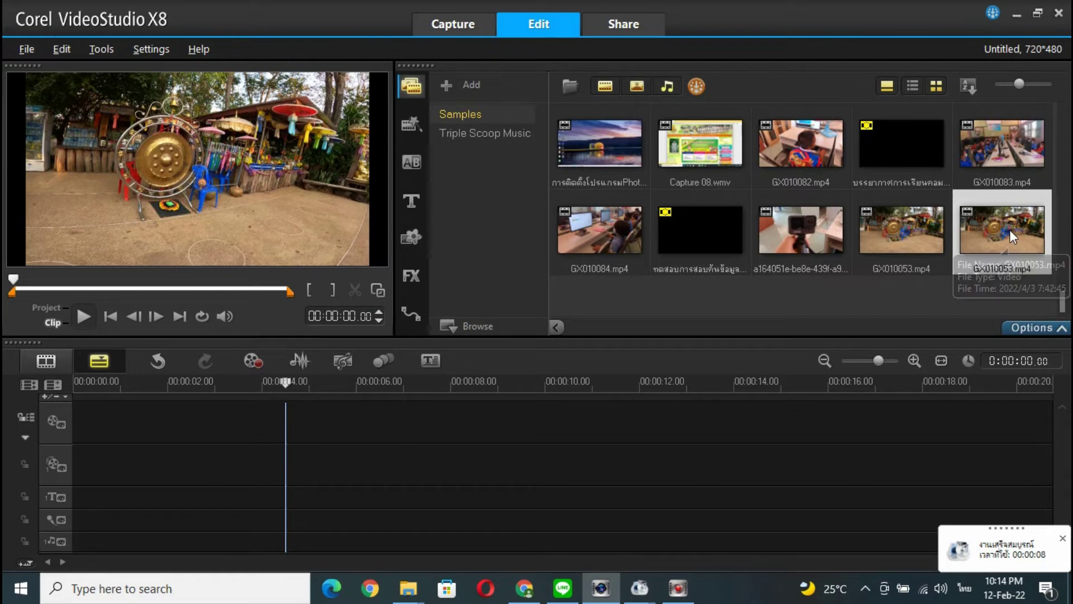
# - Try to insert the original GX010053 from the Desktop into the media library, and close the file browser
pyautogui.click(27, 47)
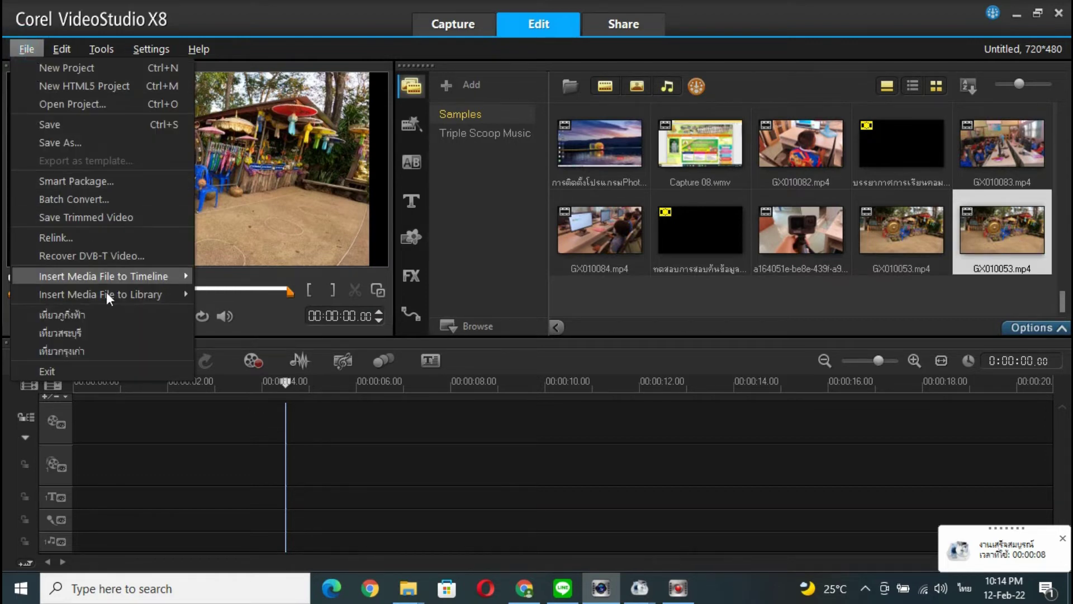
pyautogui.moveTo(185, 294)
pyautogui.click(261, 297)
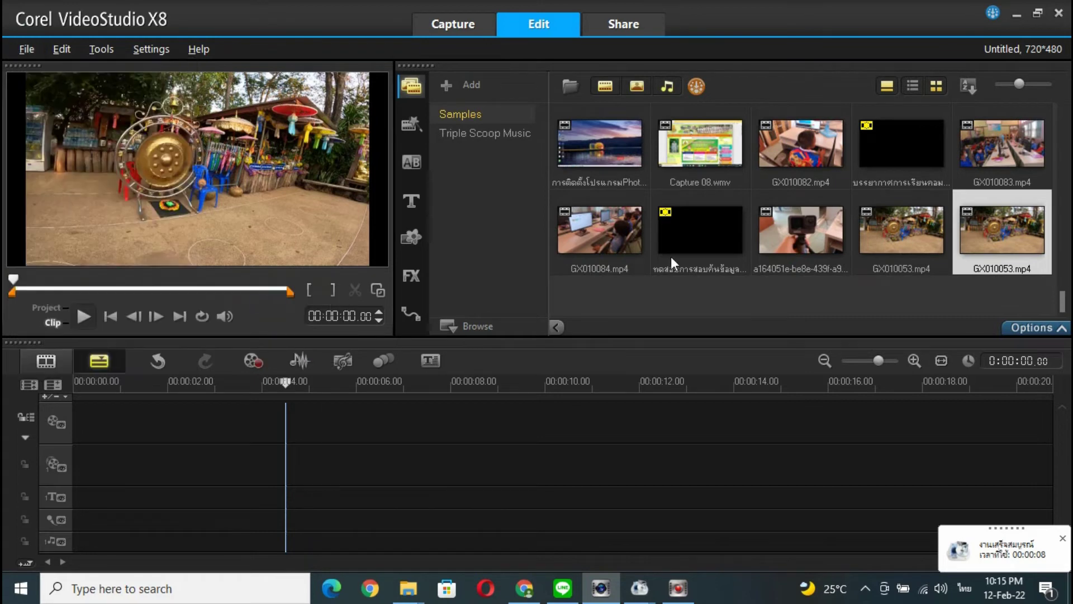
pyautogui.click(362, 203)
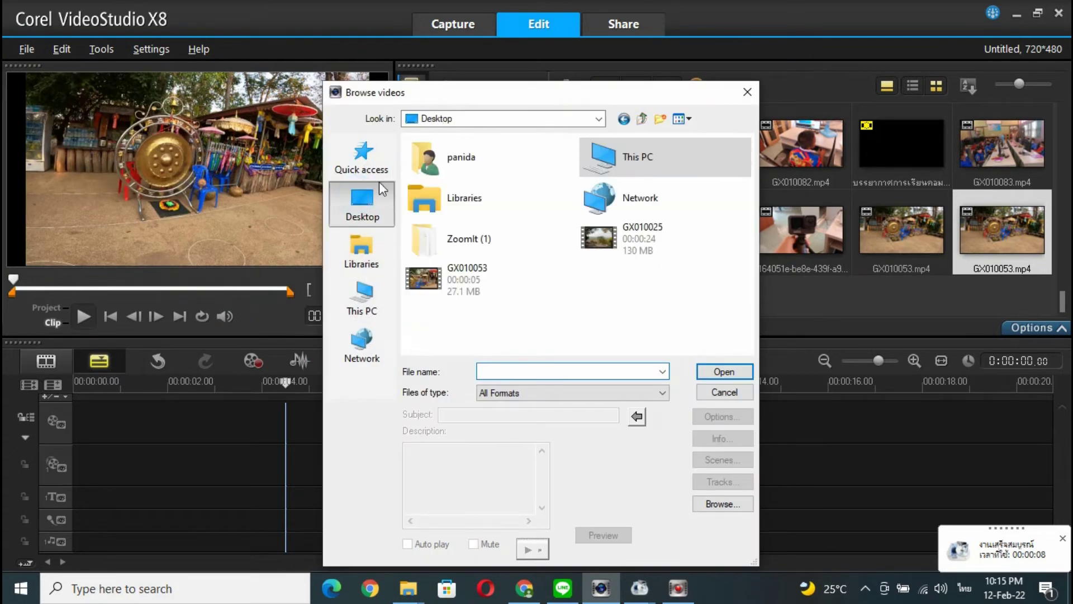
pyautogui.click(452, 275)
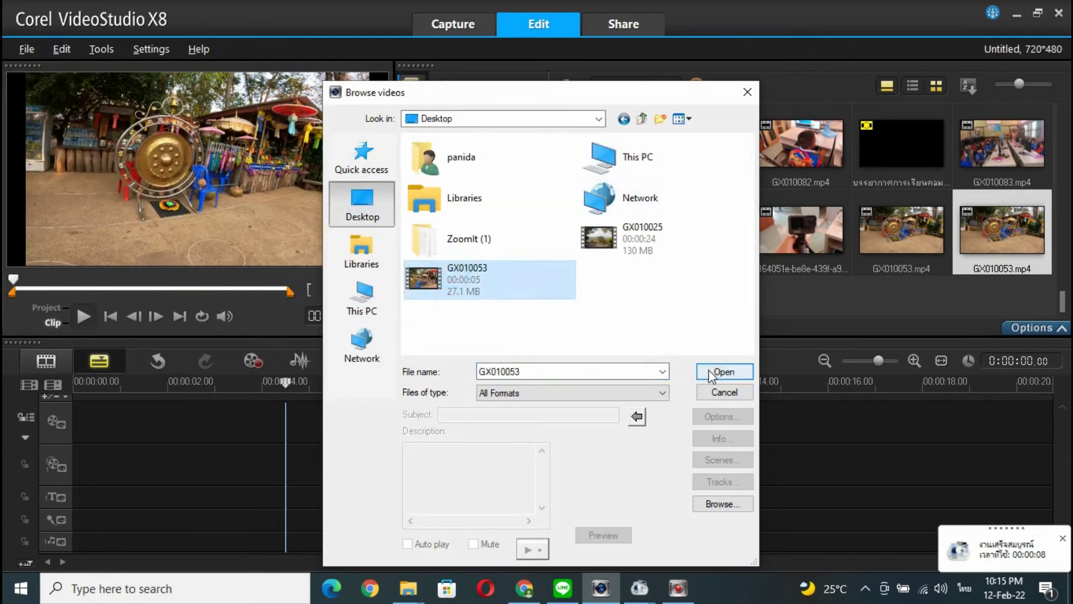
pyautogui.click(723, 371)
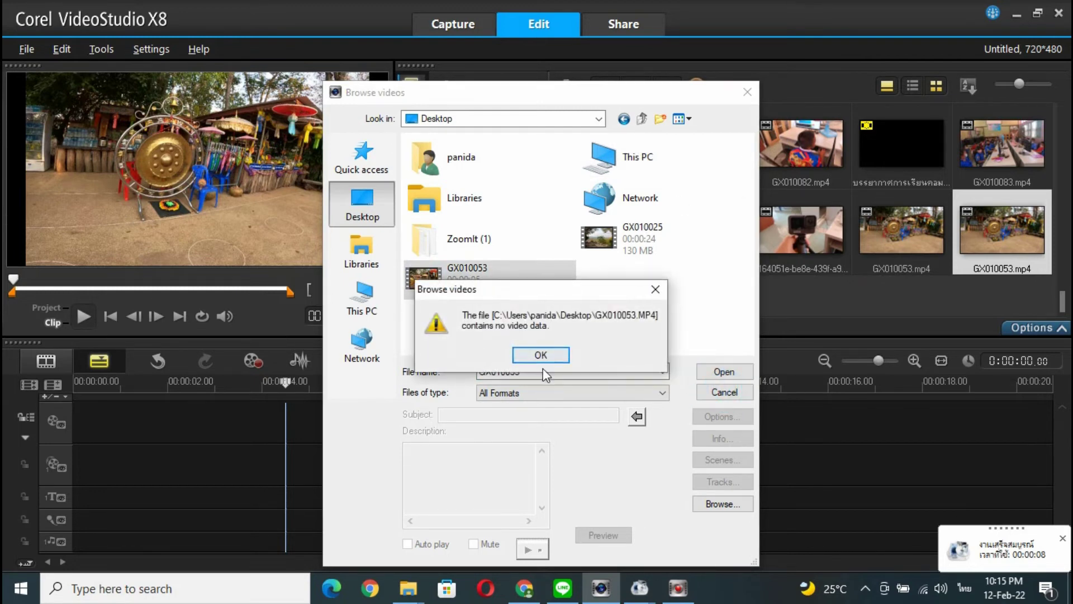
pyautogui.click(537, 354)
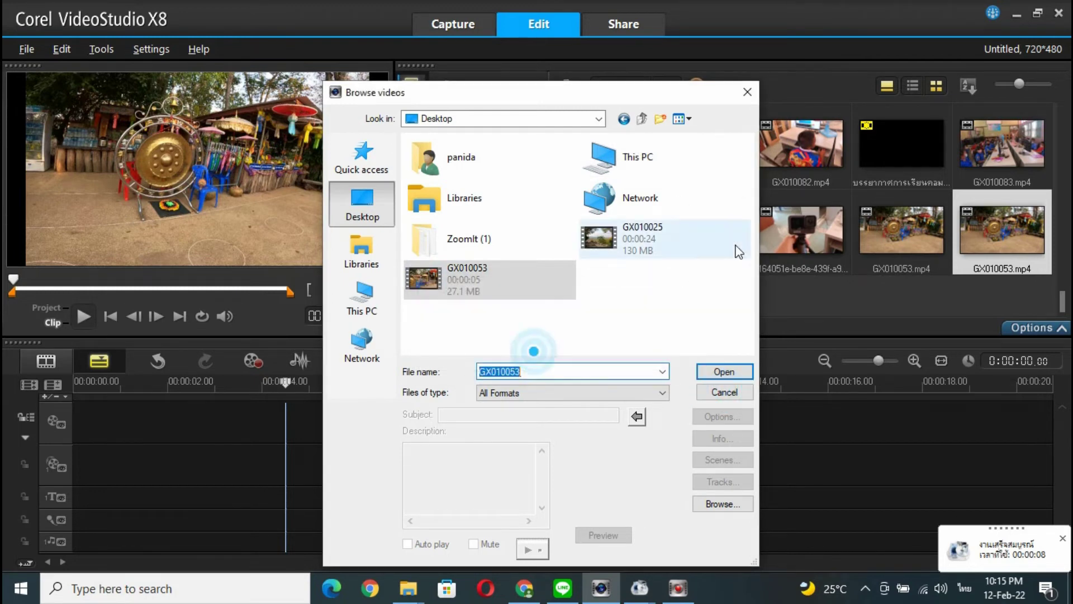
pyautogui.click(747, 91)
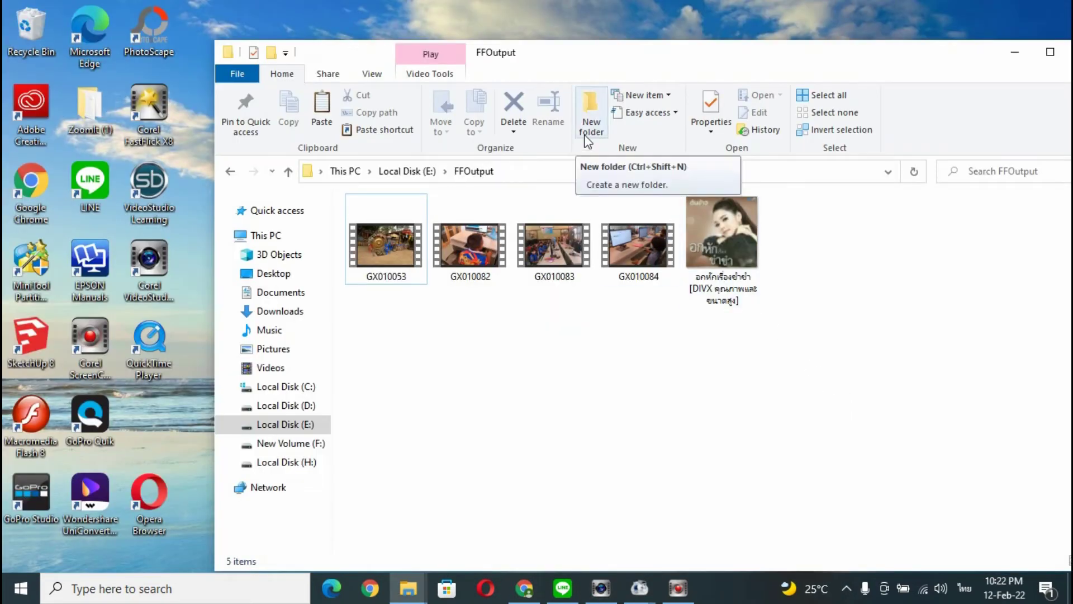
# - Move the FFOutput folder window aside to uncover the desktop, and compare the converted GX010053 with the original on the desktop
pyautogui.click(571, 56)
pyautogui.moveTo(575, 56); pyautogui.dragTo(677, 21)
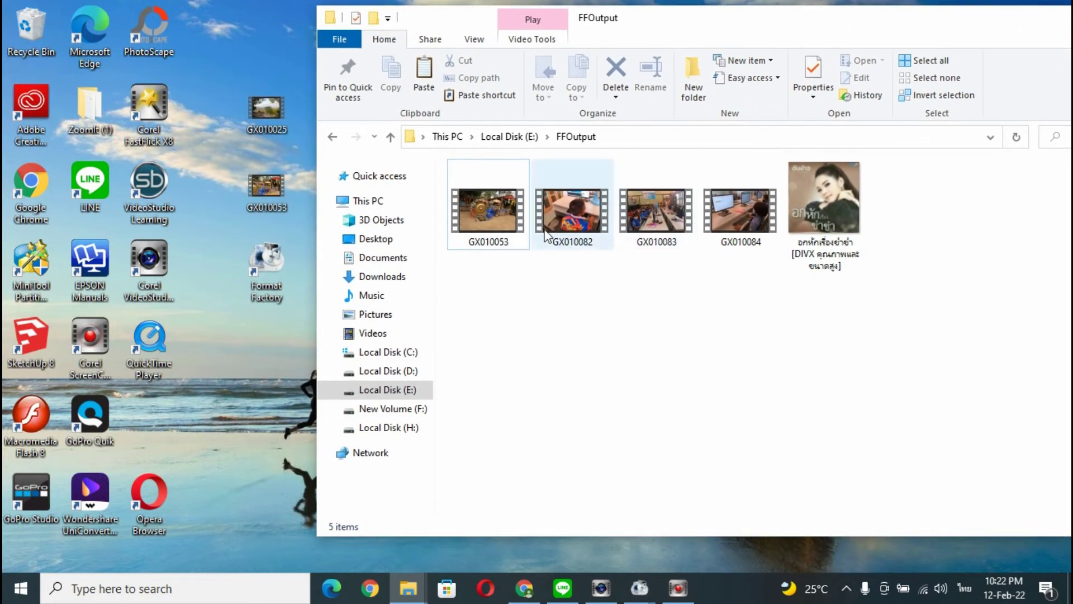
pyautogui.click(485, 220)
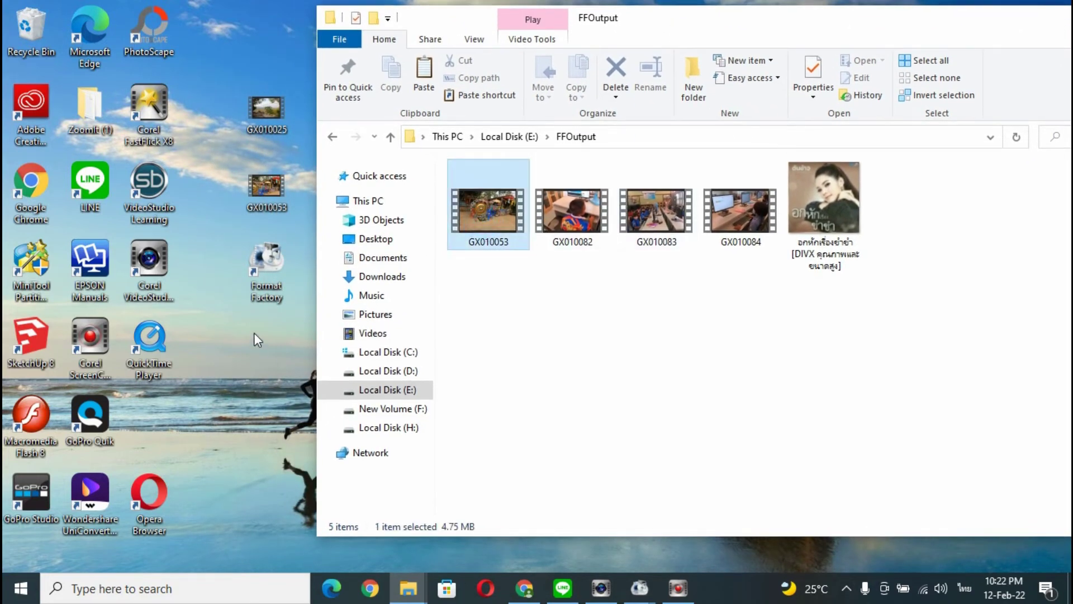
pyautogui.click(260, 190)
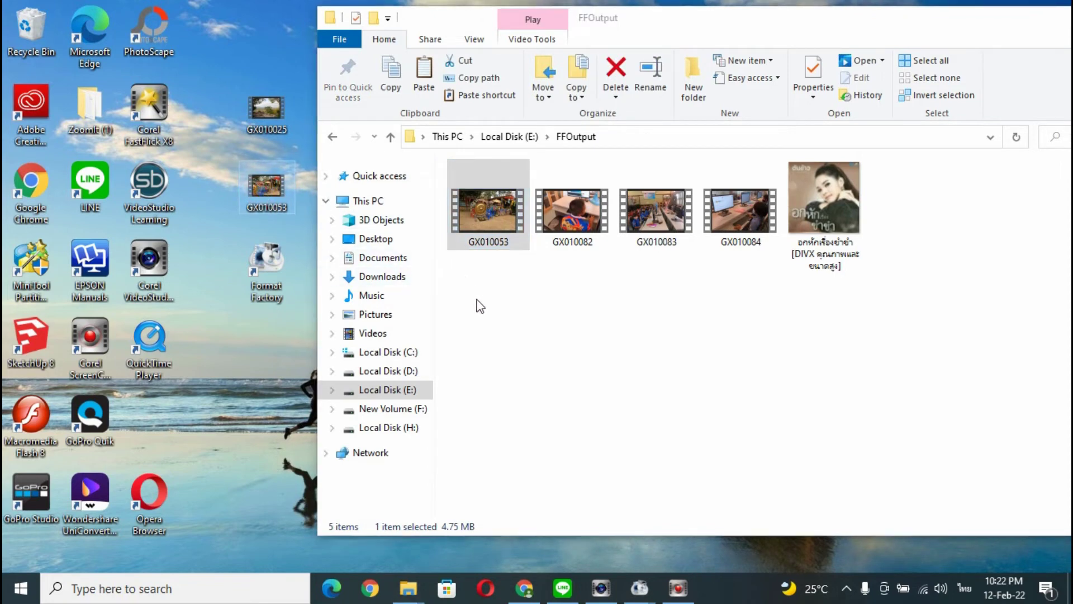
pyautogui.click(480, 306)
# - Play the original GX010053 video from the desktop to check its picture quality, and close the player
pyautogui.click(265, 198)
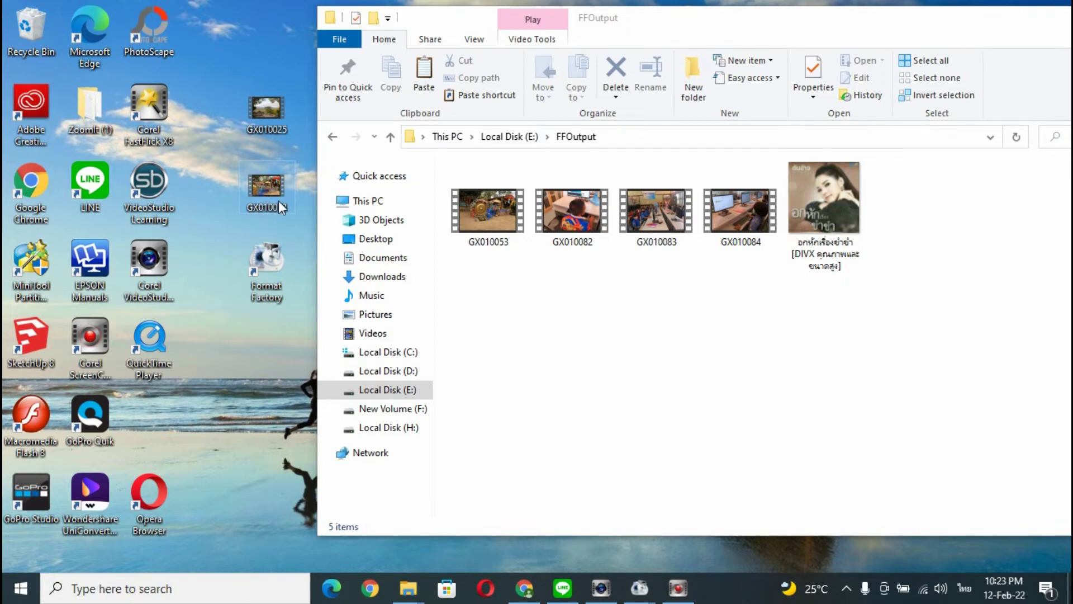
pyautogui.doubleClick(273, 184)
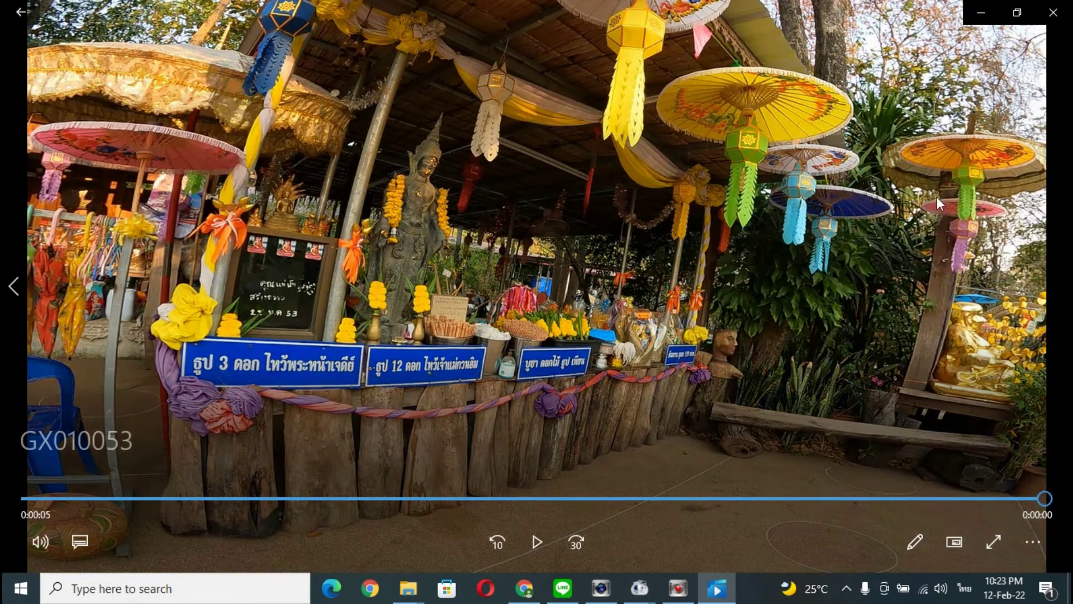
pyautogui.click(1054, 13)
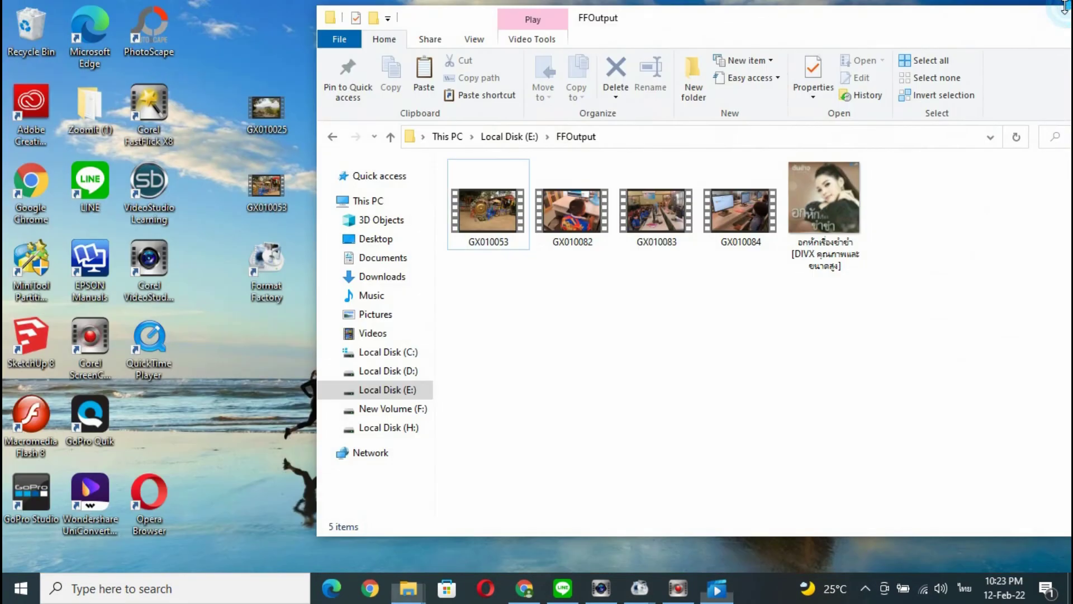
# - Play the converted GX010053 video from the FFOutput folder full screen to check its picture quality, and leave the full-screen view
pyautogui.click(506, 242)
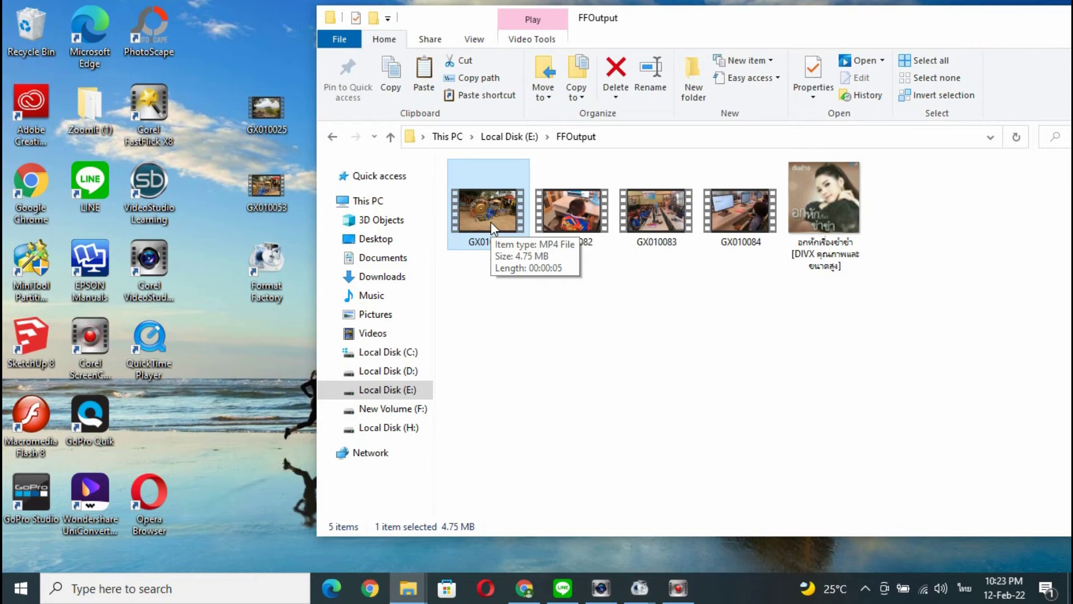
pyautogui.doubleClick(486, 221)
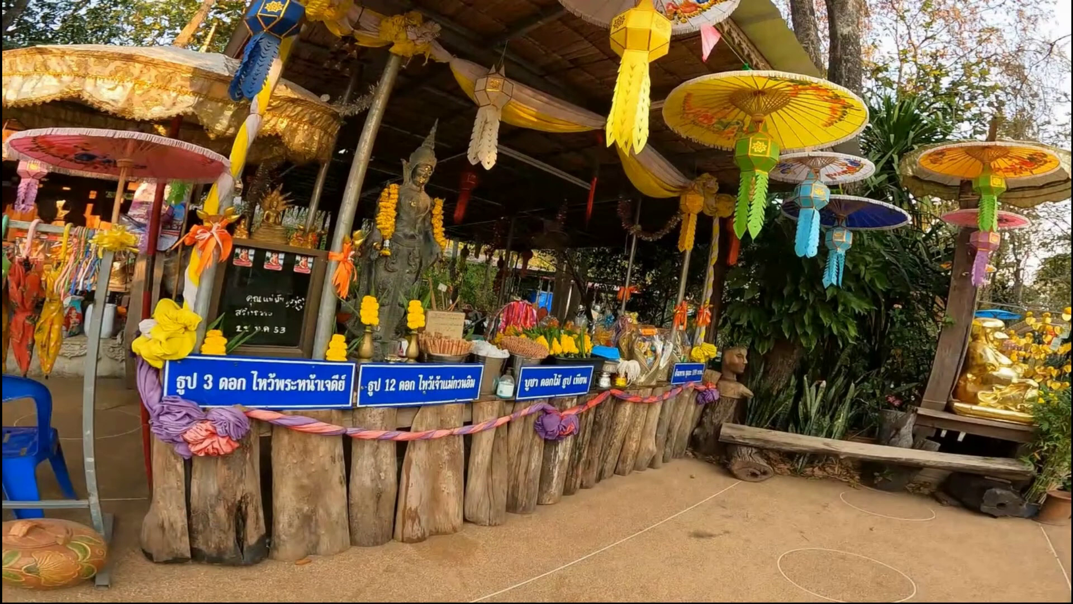
pyautogui.moveTo(548, 328)
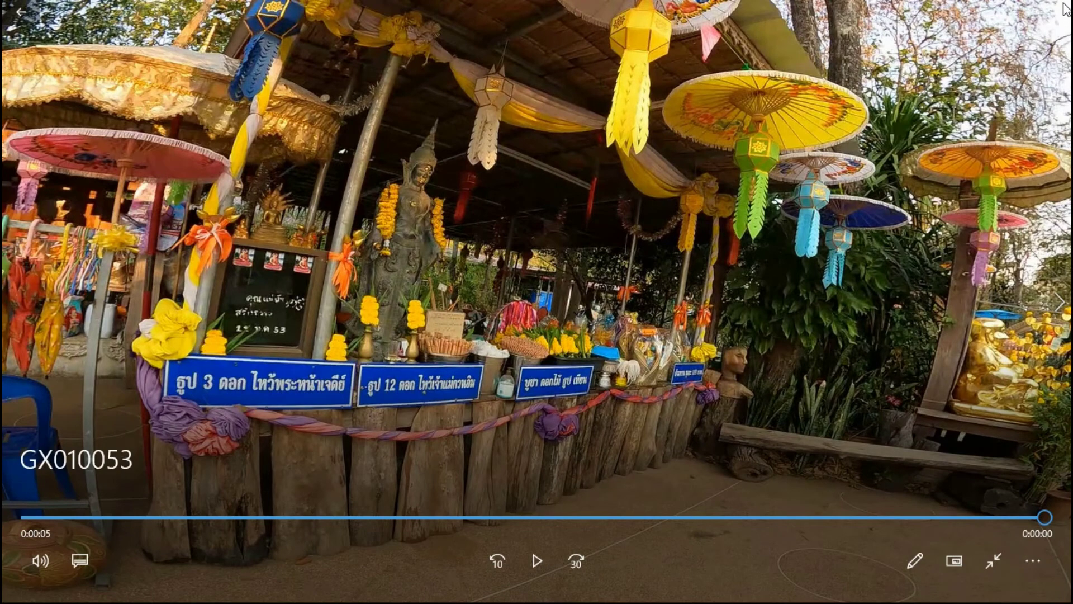
pyautogui.press('Escape')
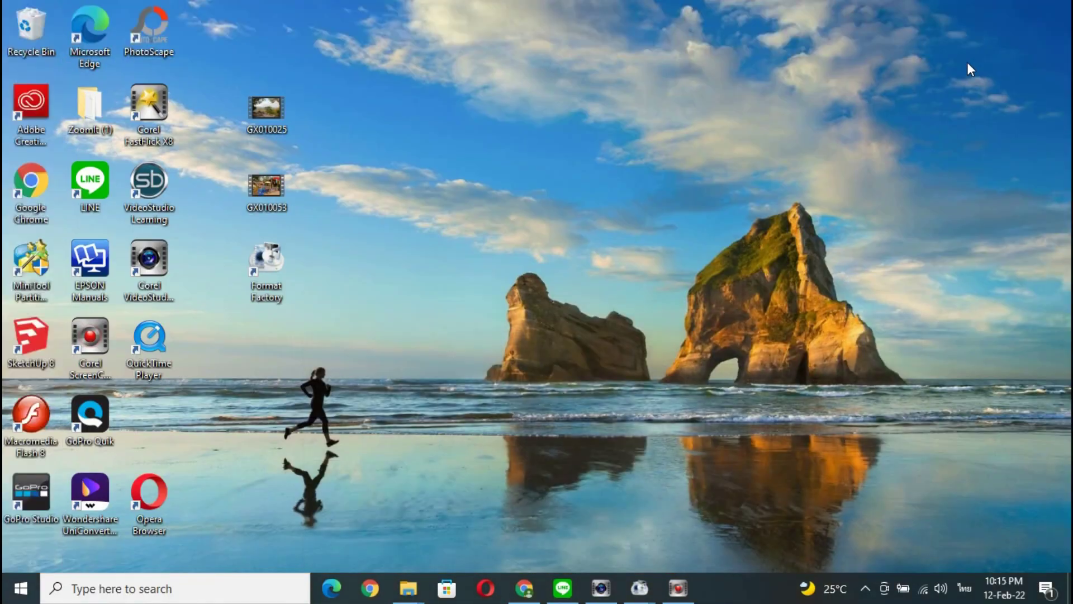